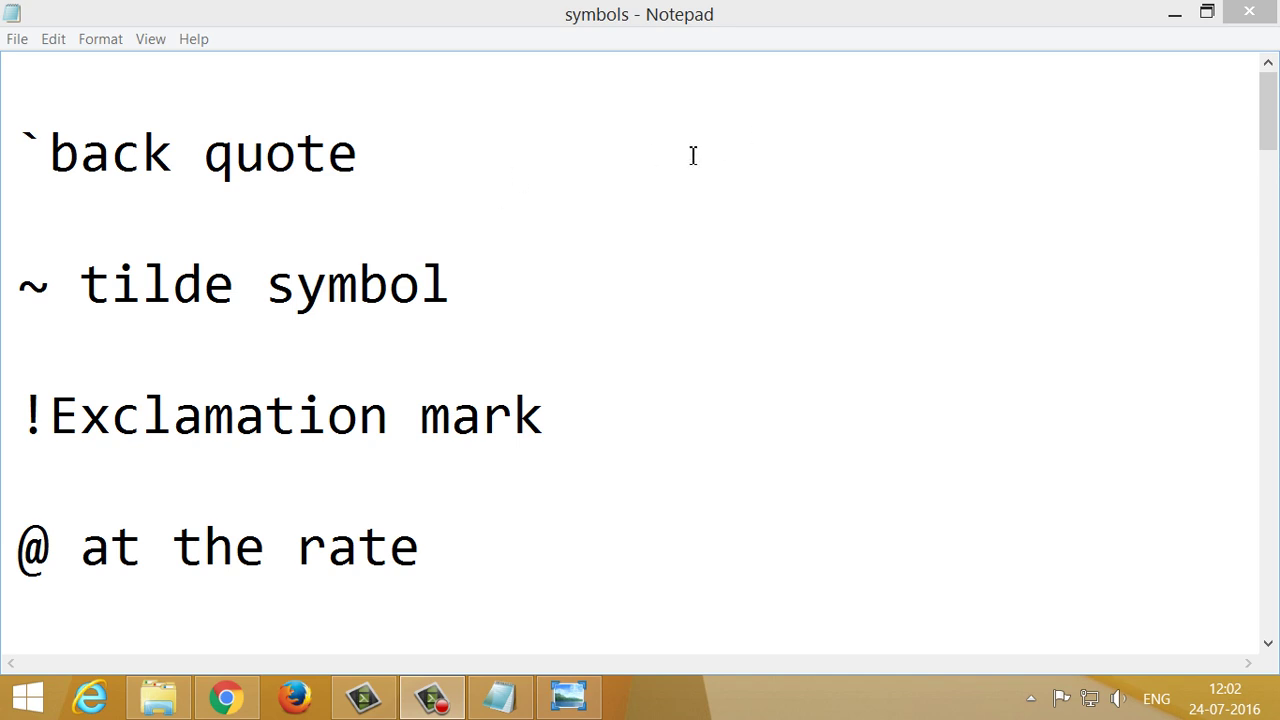
- End the back quote line with a ` character
left_click(519, 168)
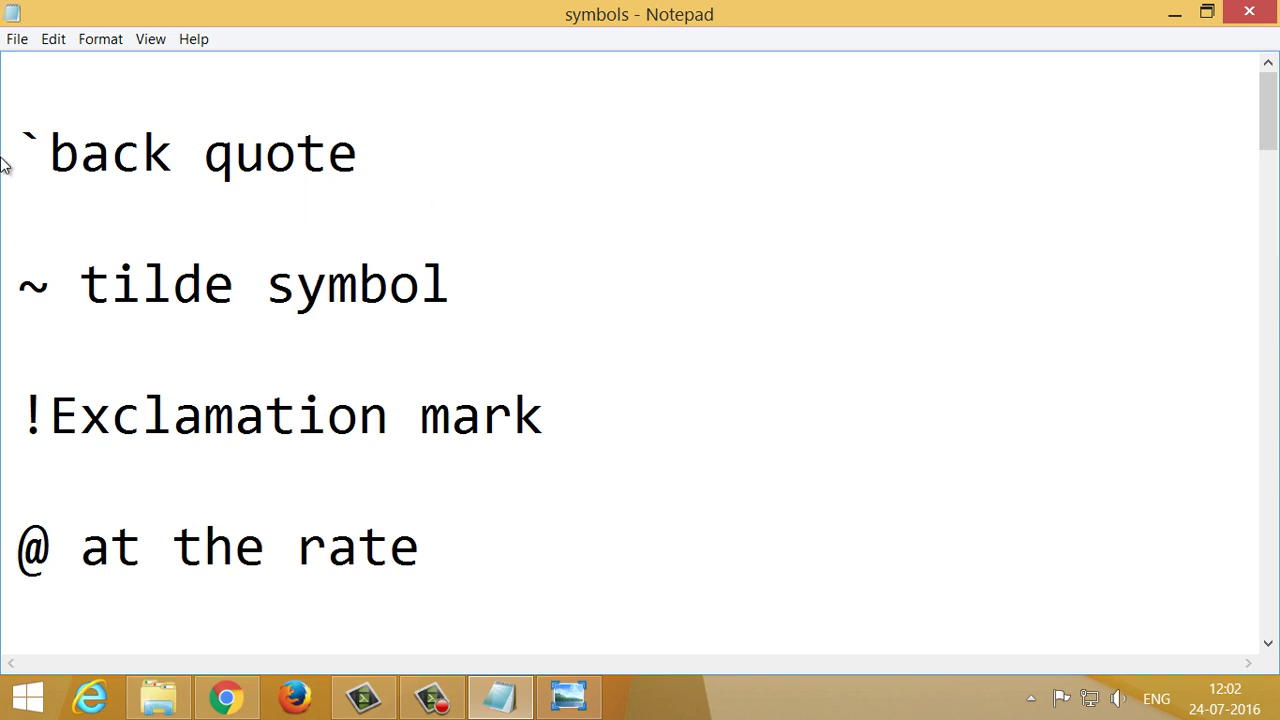
left_click_drag(48, 145, 5, 142)
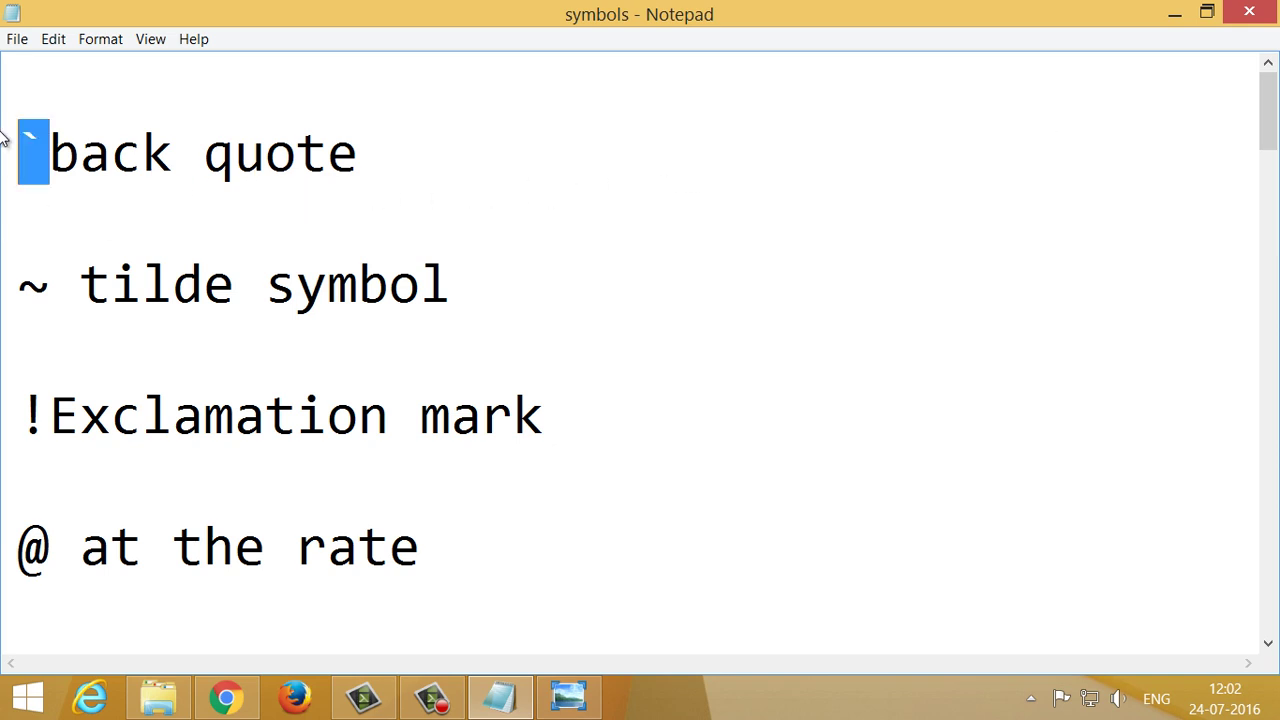
left_click(440, 155)
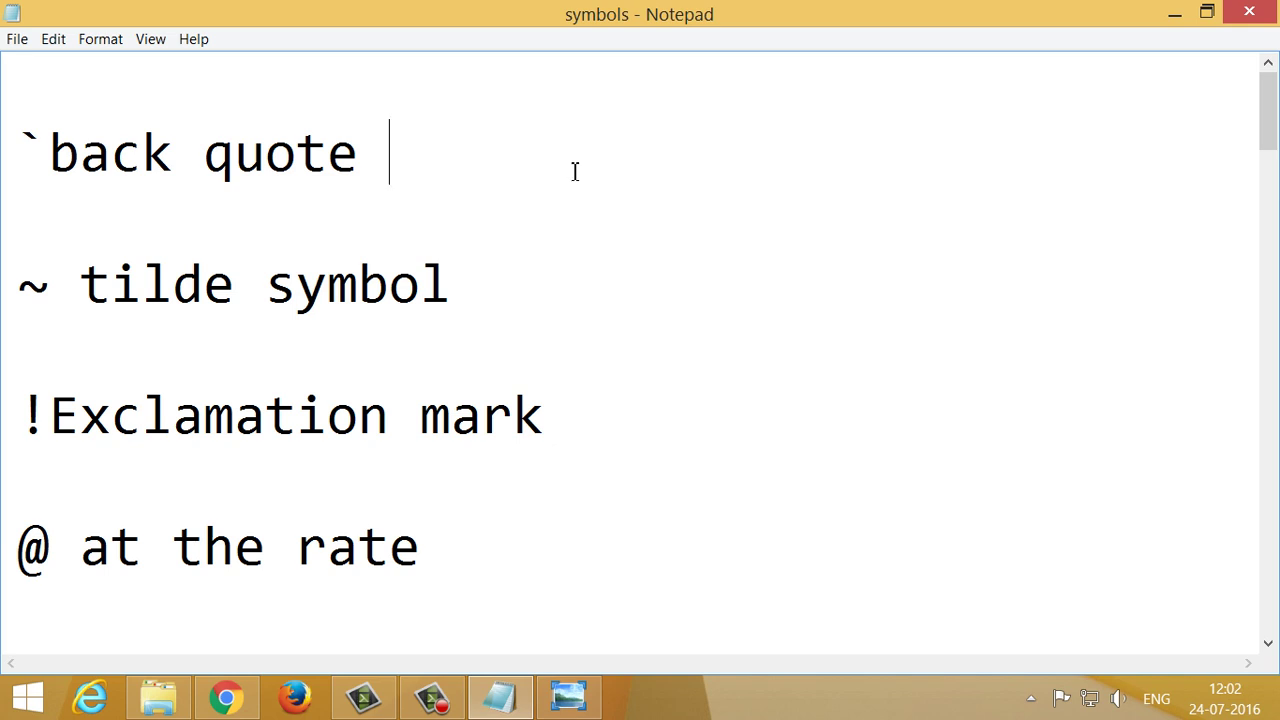
type("`")
mouse_move(428, 148)
left_mouse_down()
mouse_move(390, 152)
mouse_move(400, 140)
left_mouse_up()
left_click(443, 160)
- Add ~ to the end of the tilde symbol line
left_click(580, 305)
type("~")
key("shift+Left")
key("Right")
scroll(634, 290, "down", 1)
scroll(634, 290, "up", 1)
scroll(634, 290, "down", 1)
scroll(634, 290, "up", 1)
- Append ! to the end of the Exclamation mark line
left_click(592, 407)
type("!")
left_click_drag(590, 412, 700, 414)
left_click(700, 414)
left_click_drag(574, 413, 737, 408)
left_click(643, 408)
scroll(643, 408, "down", 1)
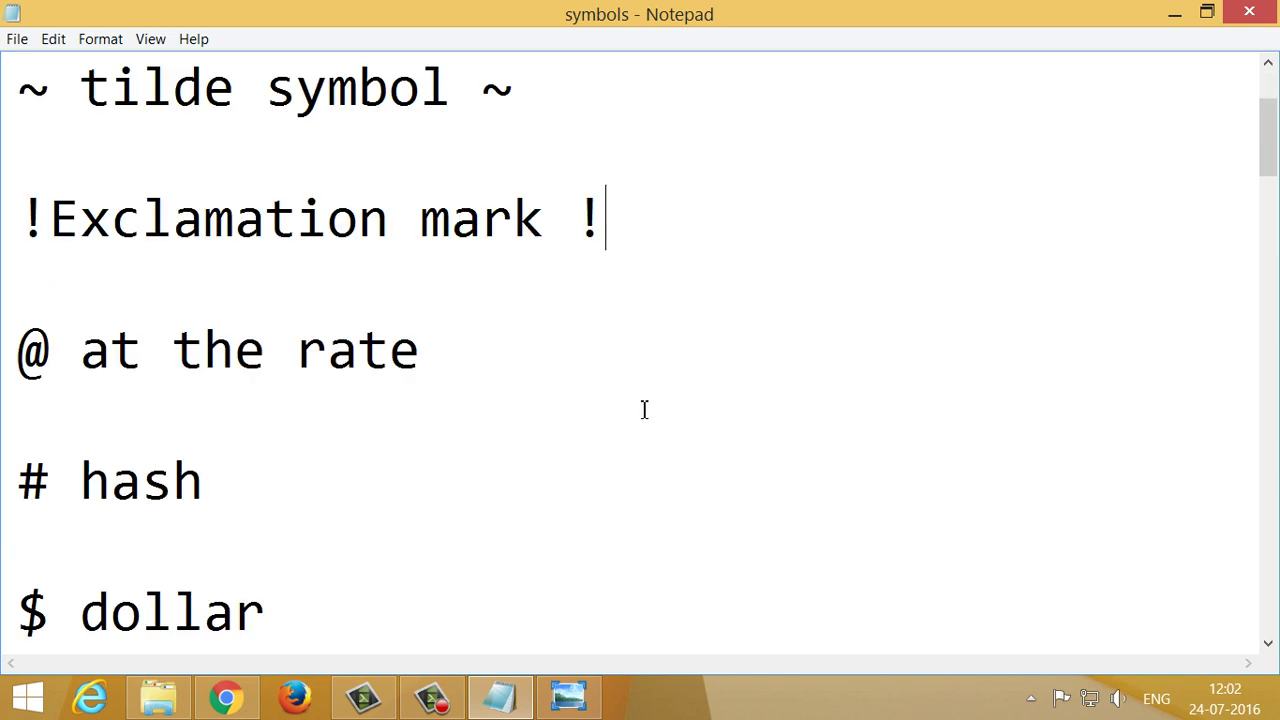
left_click_drag(586, 221, 784, 226)
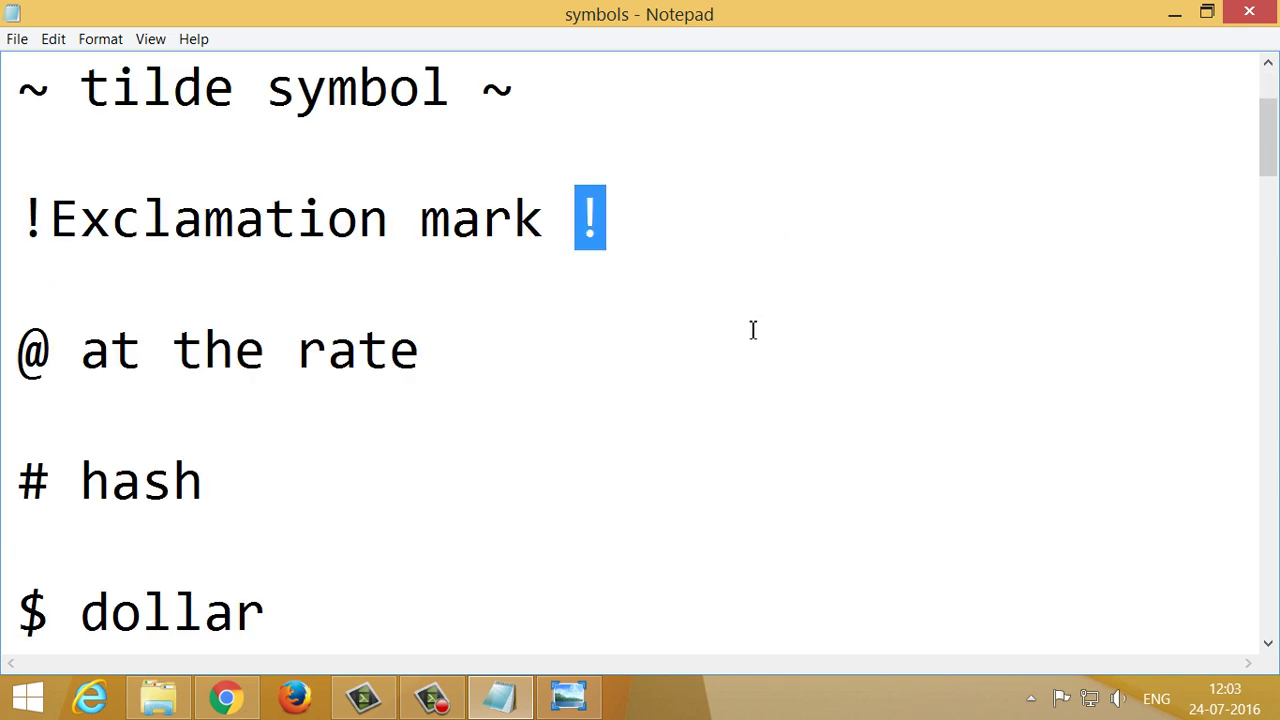
left_click(630, 215)
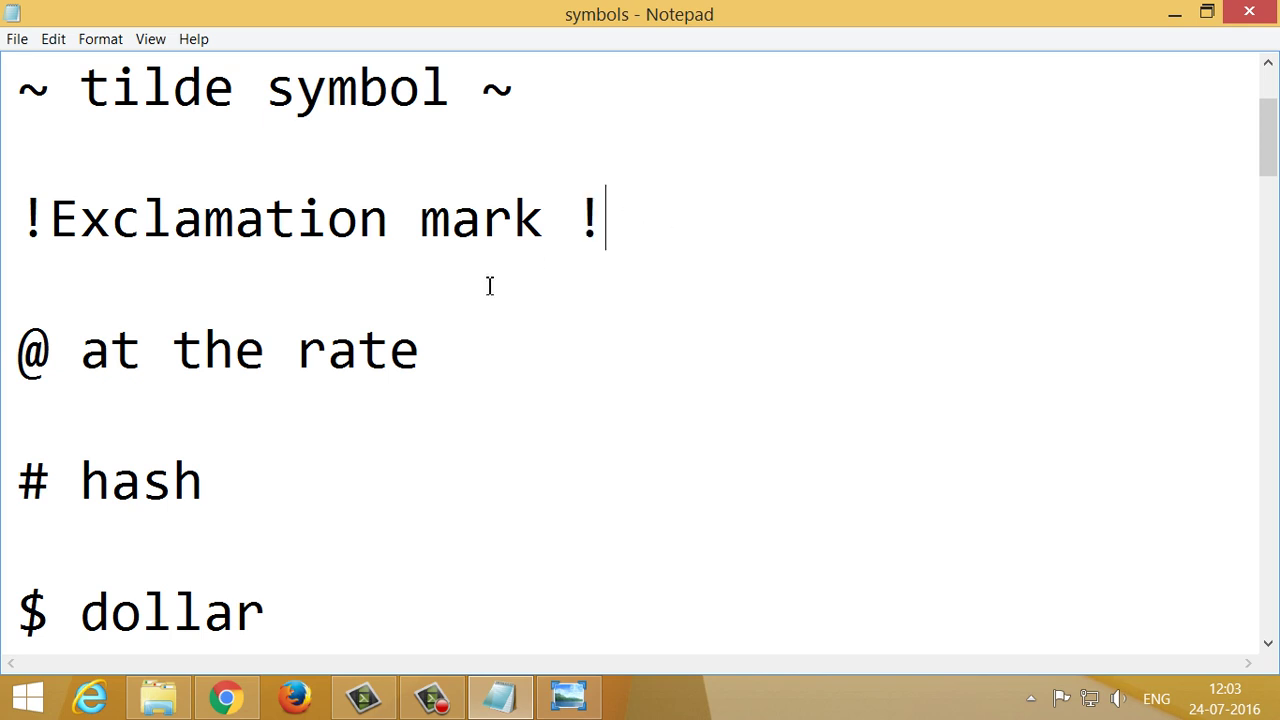
left_click(509, 354)
- Append @ and # to the at the rate and hash lines
type("@")
scroll(538, 357, "down", 1)
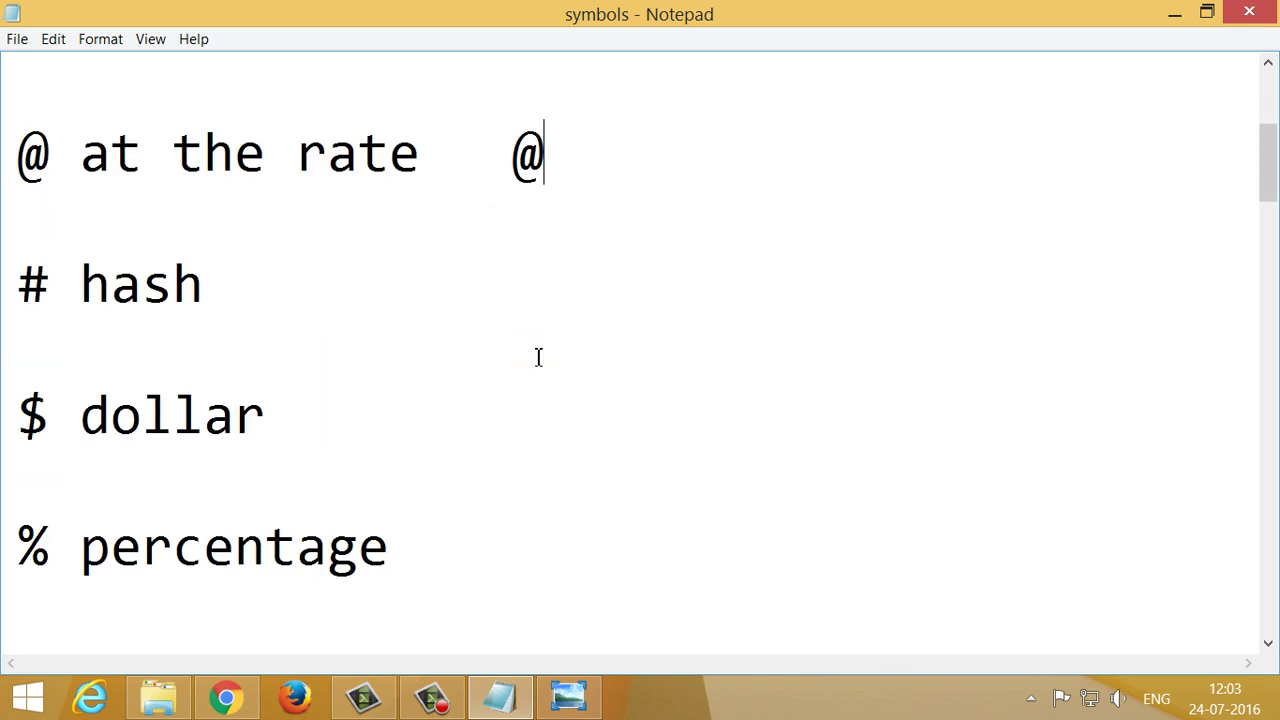
scroll(538, 357, "up", 1)
left_click_drag(509, 349, 660, 354)
left_click(660, 354)
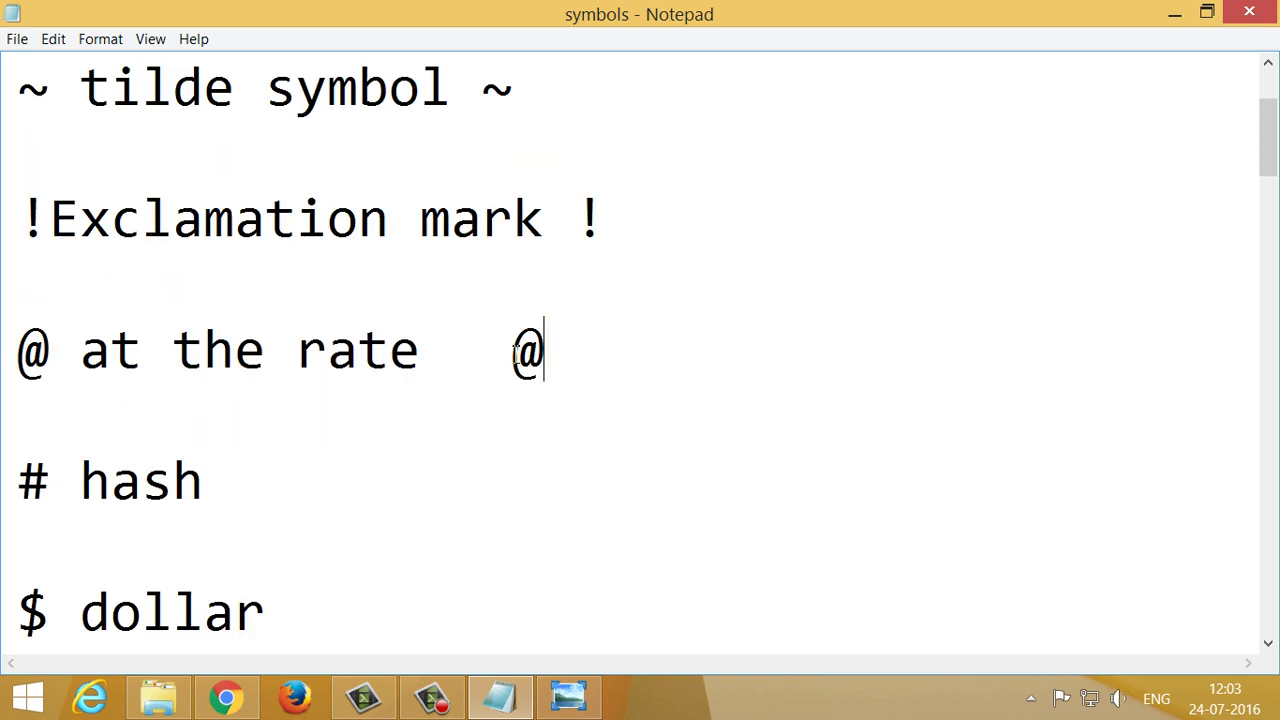
scroll(566, 360, "down", 1)
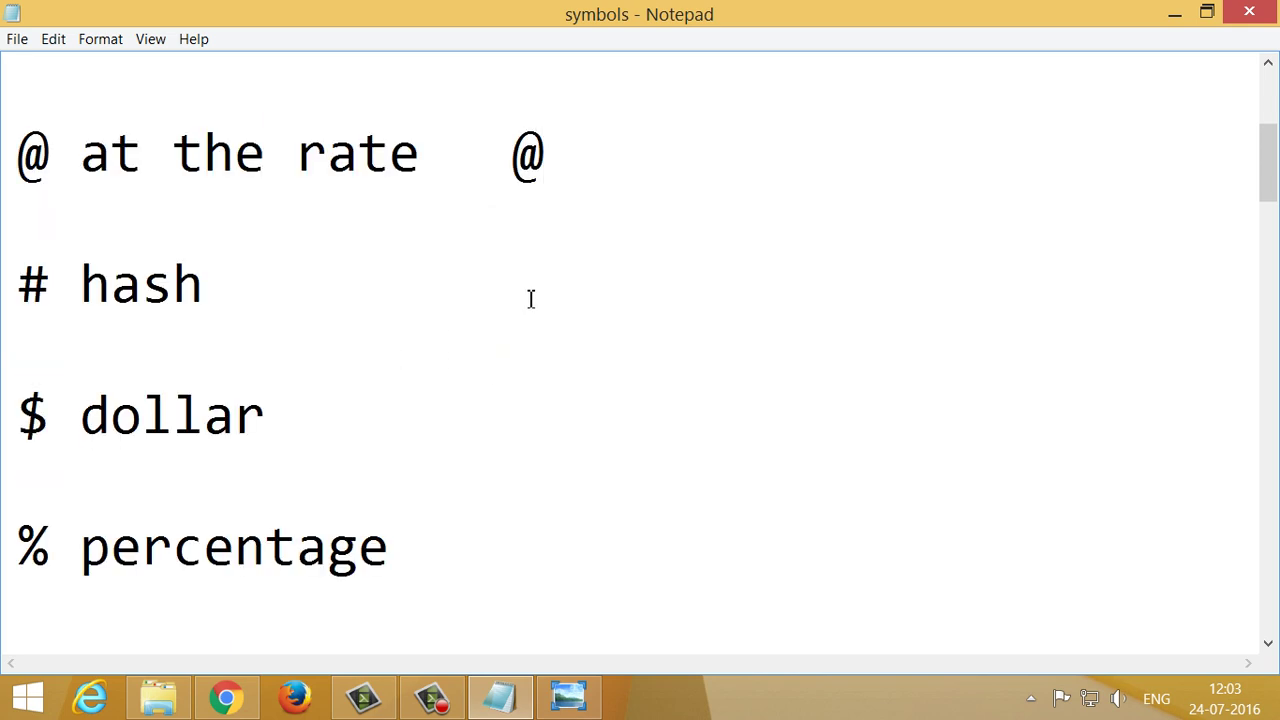
type("#")
scroll(603, 331, "down", 1)
scroll(530, 250, "up", 1)
- End the dollar line with a $ sign
left_click(549, 405)
type("$")
double_click(594, 426)
left_click(640, 423)
scroll(520, 333, "down", 1)
- Add a % sign to the end of the percentage line
left_click(520, 333)
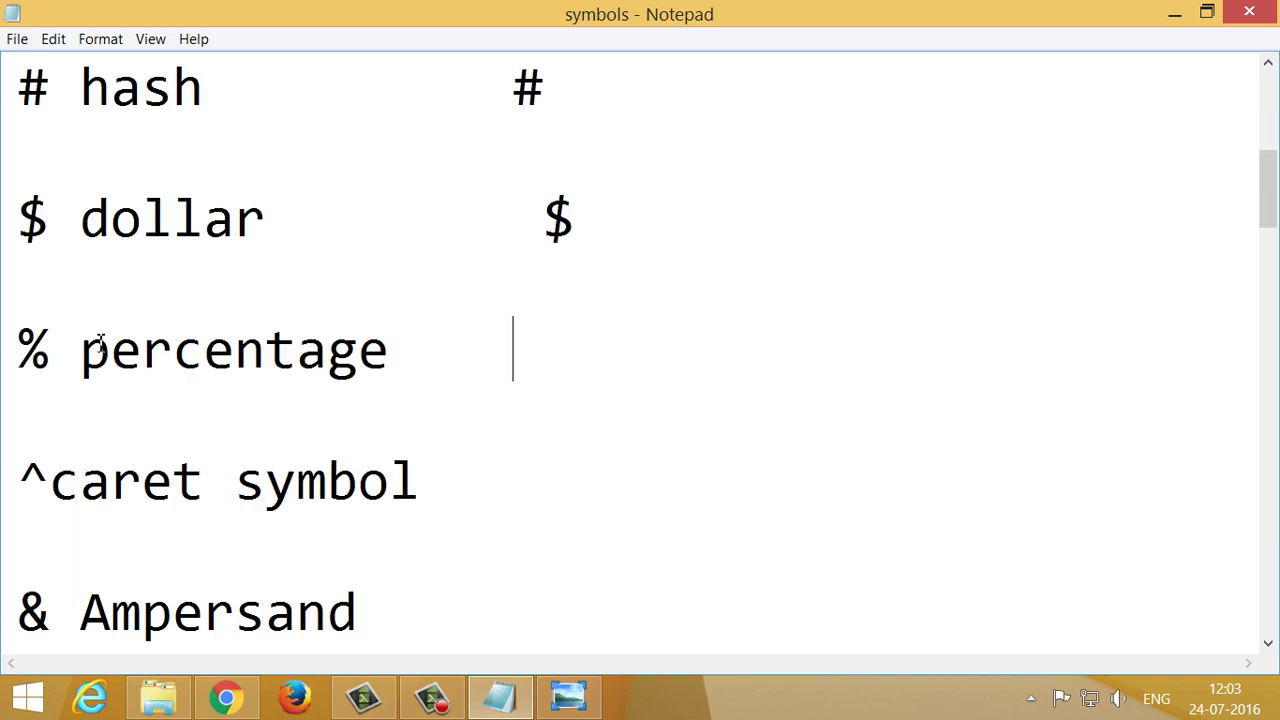
left_click(48, 343)
left_click_drag(4, 343, 51, 346)
key("ctrl+c")
left_click(51, 346)
left_click(564, 354)
key("ctrl+v")
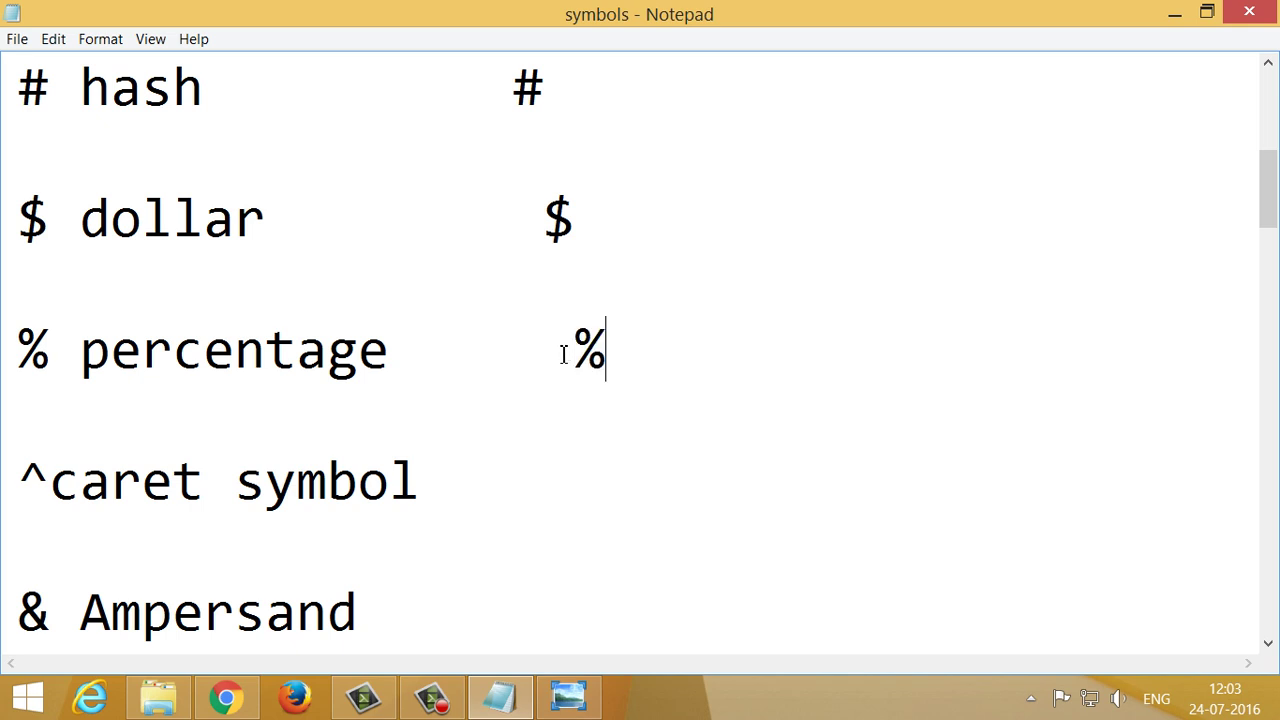
scroll(666, 389, "down", 1)
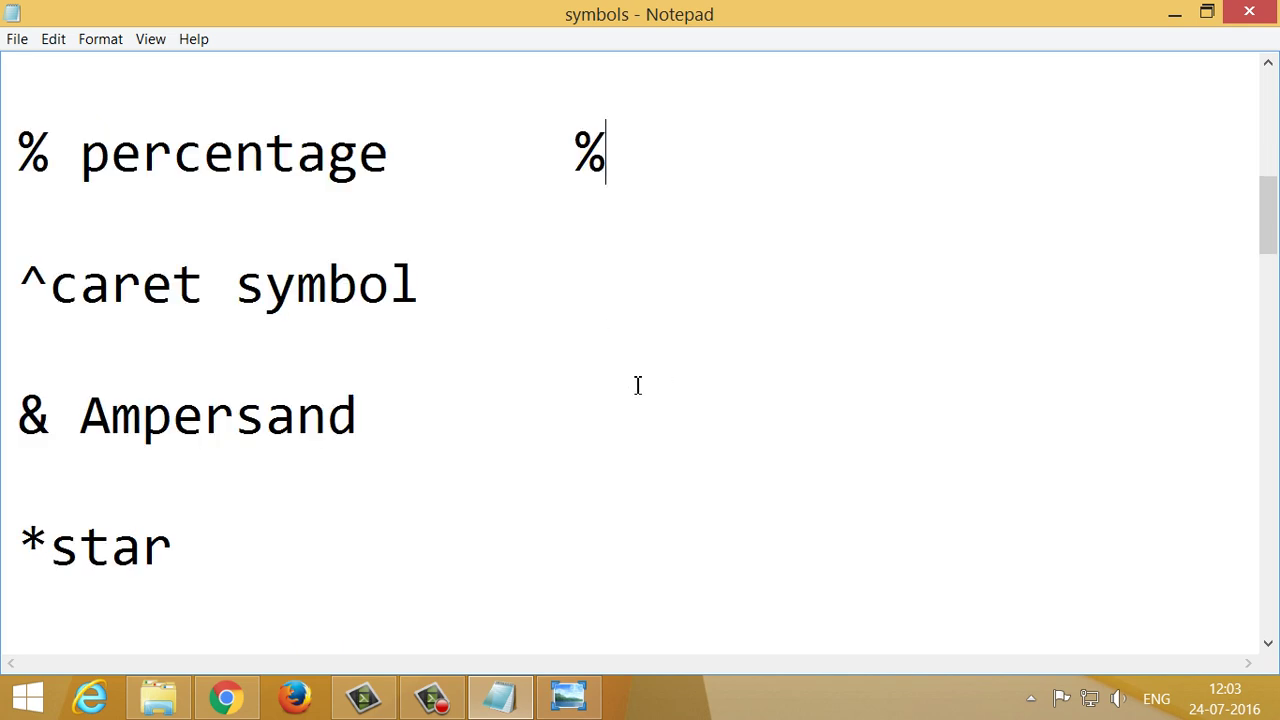
- End the caret symbol line with ^
left_click_drag(48, 283, 8, 275)
left_click(45, 290)
left_click(587, 280)
key("Down")
left_click(588, 276)
type("^")
- Add &, * and ( to the Ampersand, star and open parenthesis lines
scroll(102, 405, "down", 1)
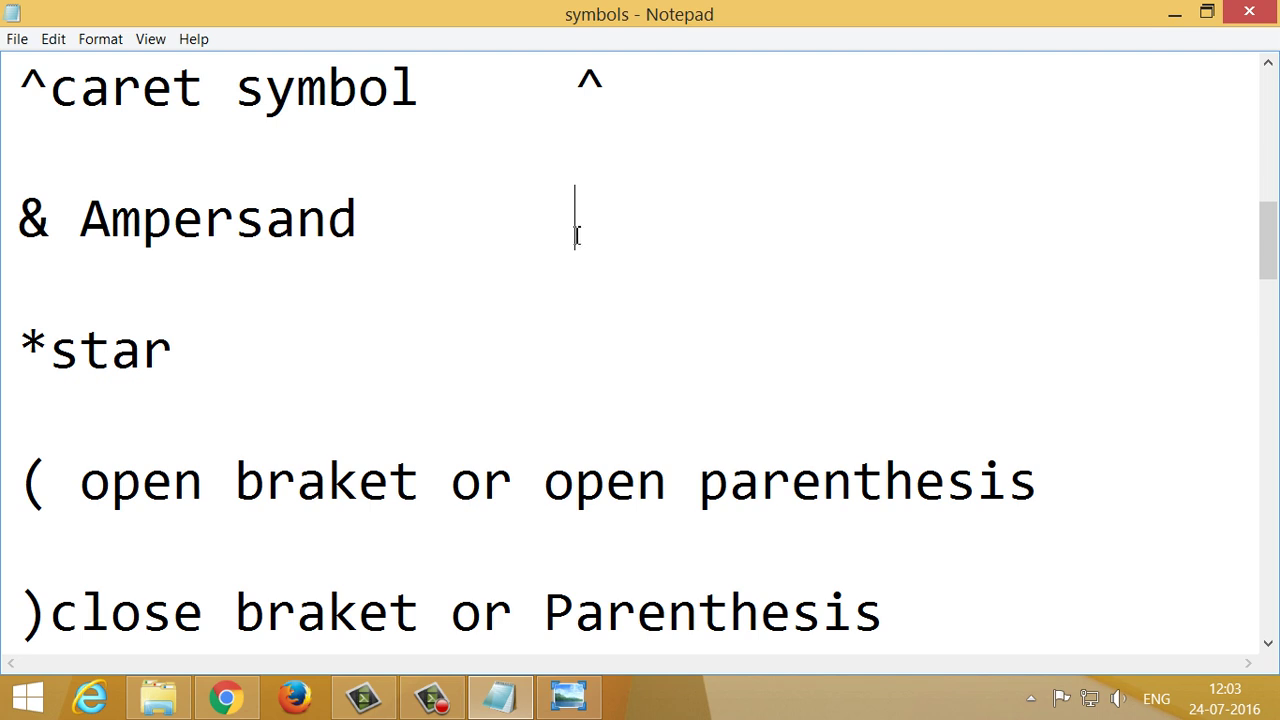
type("&")
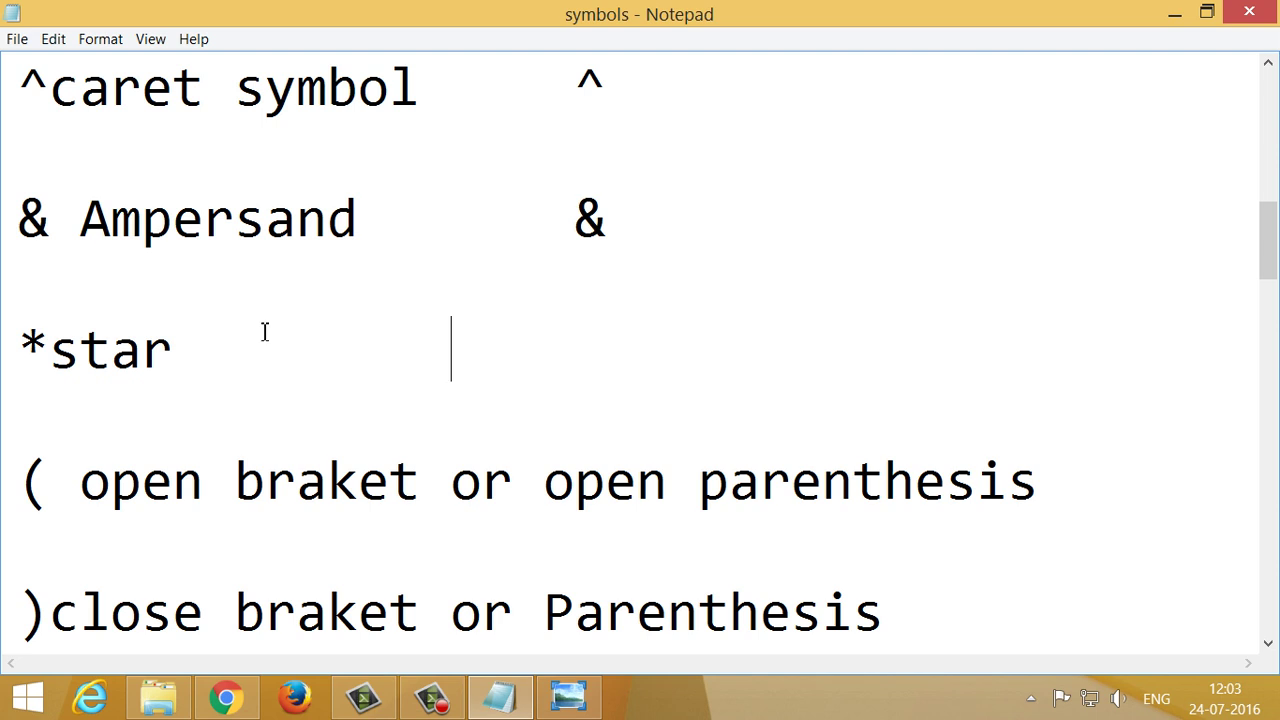
type("*")
scroll(652, 322, "down", 1)
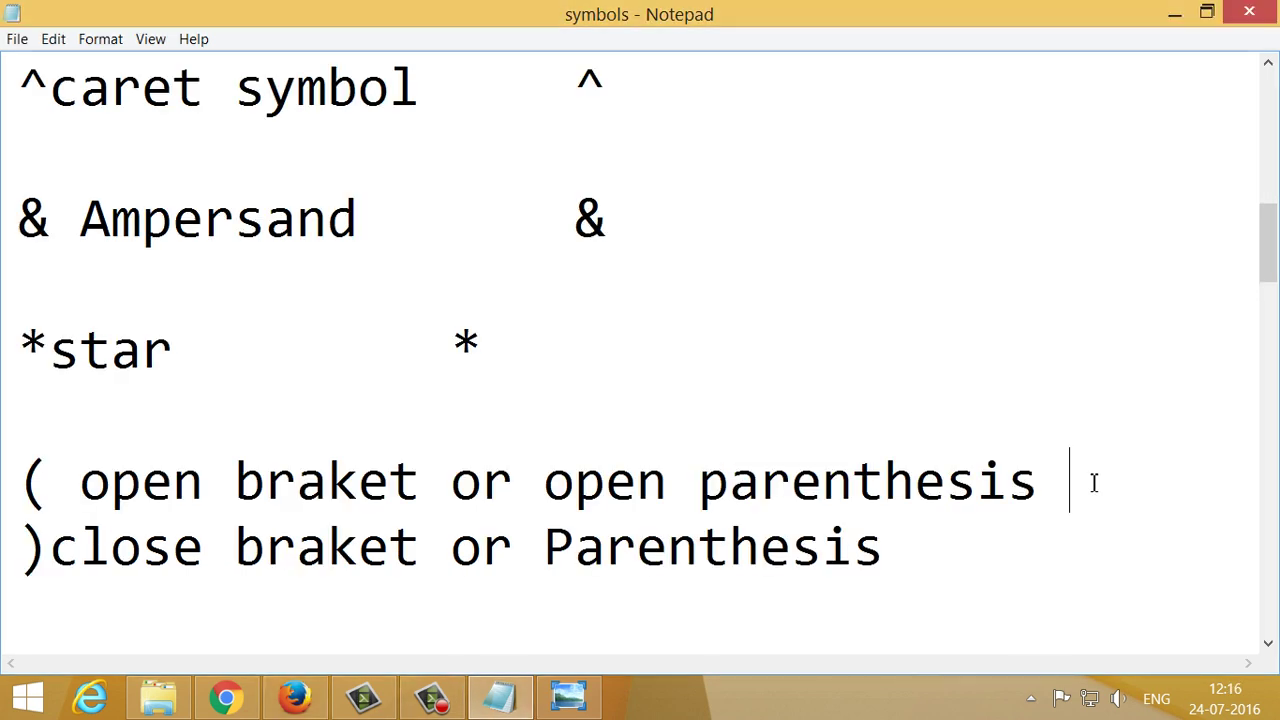
type("(")
left_click_drag(1070, 480, 1150, 471)
left_click(1150, 471)
- End the close parenthesis line with )
left_click(1052, 565)
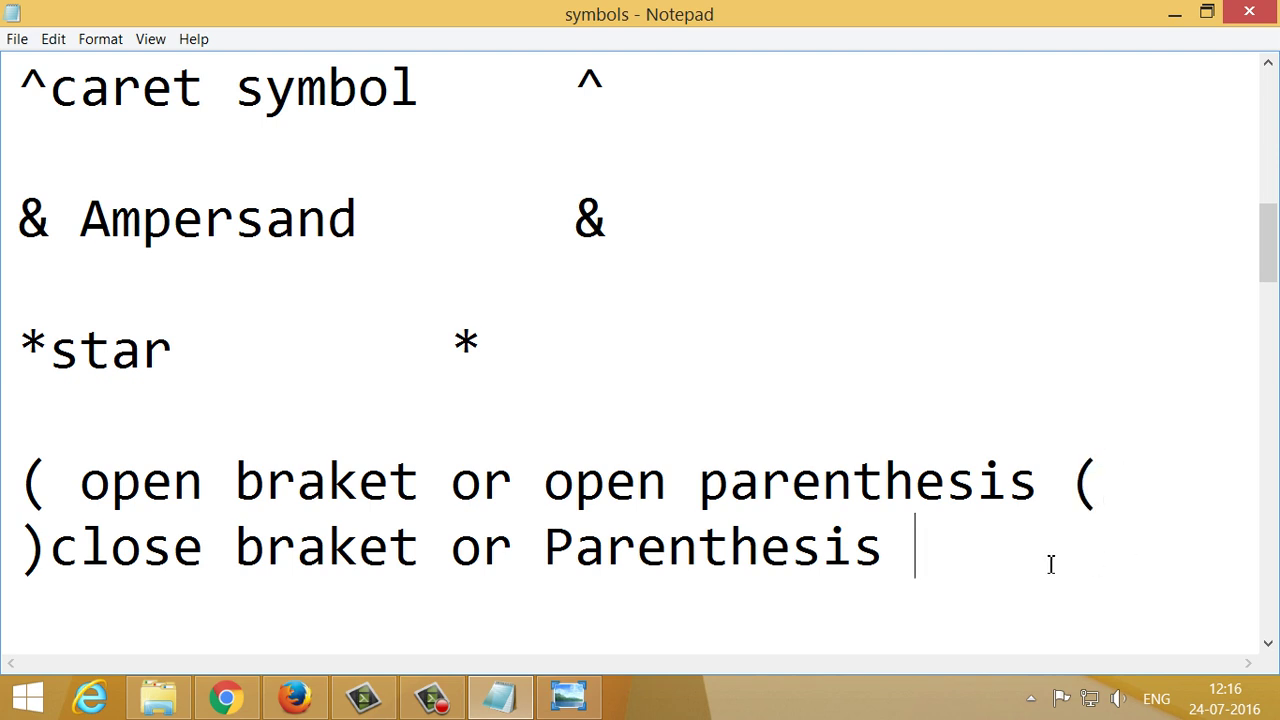
type(")")
left_click_drag(909, 550, 1066, 568)
left_click(1066, 568)
left_click_drag(1102, 488, 1084, 482)
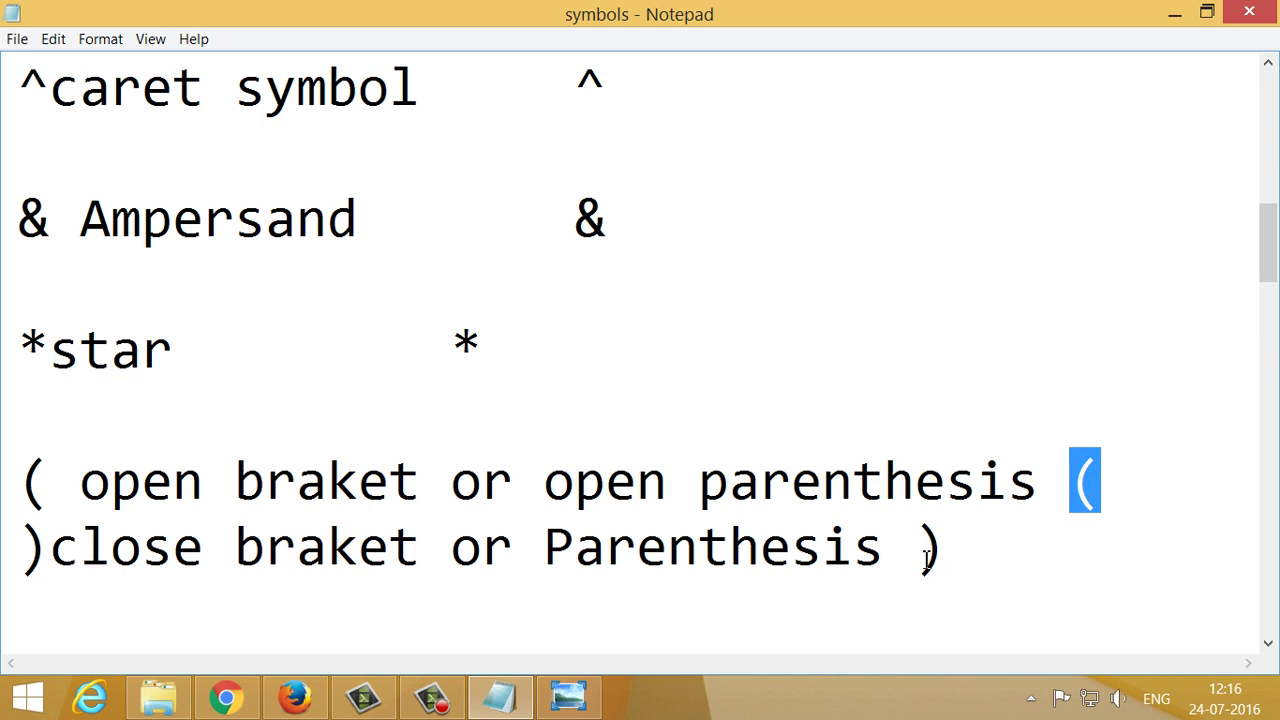
left_click_drag(925, 558, 986, 563)
- Check that the minus (hyphen) line already ends with a hyphen
scroll(1008, 573, "down", 1)
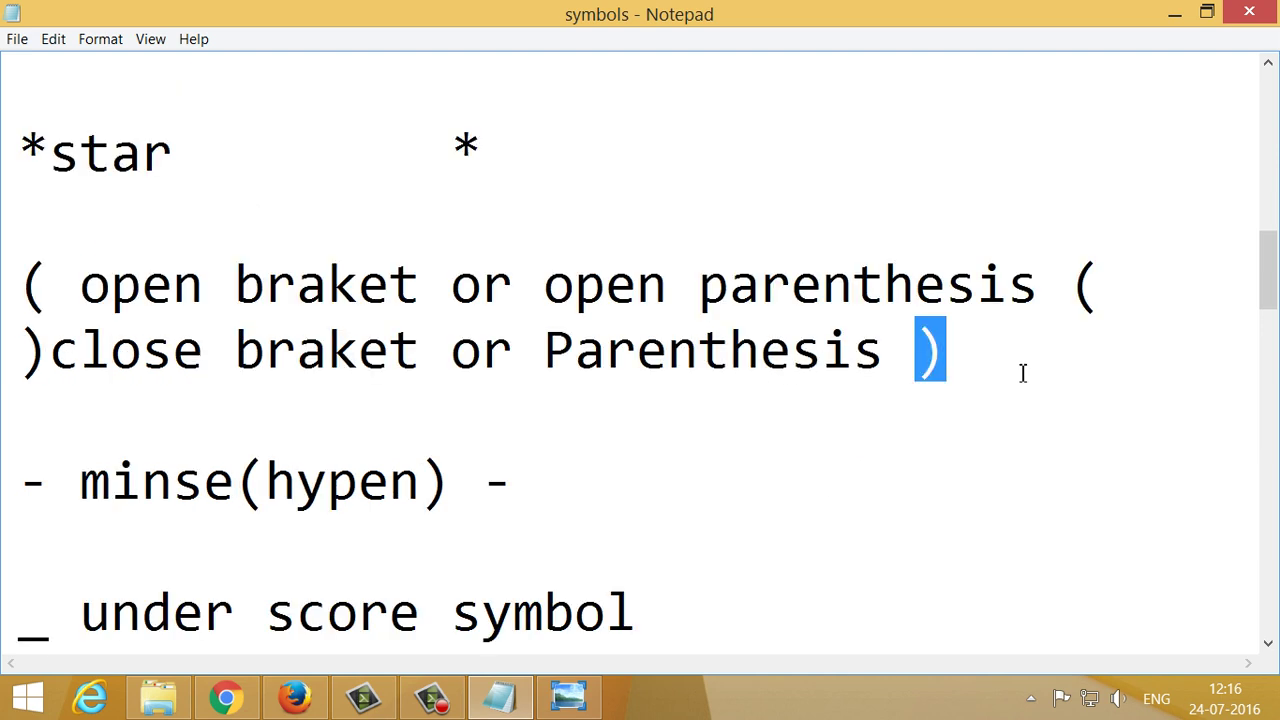
scroll(456, 426, "down", 1)
scroll(231, 393, "up", 1)
scroll(307, 516, "down", 1)
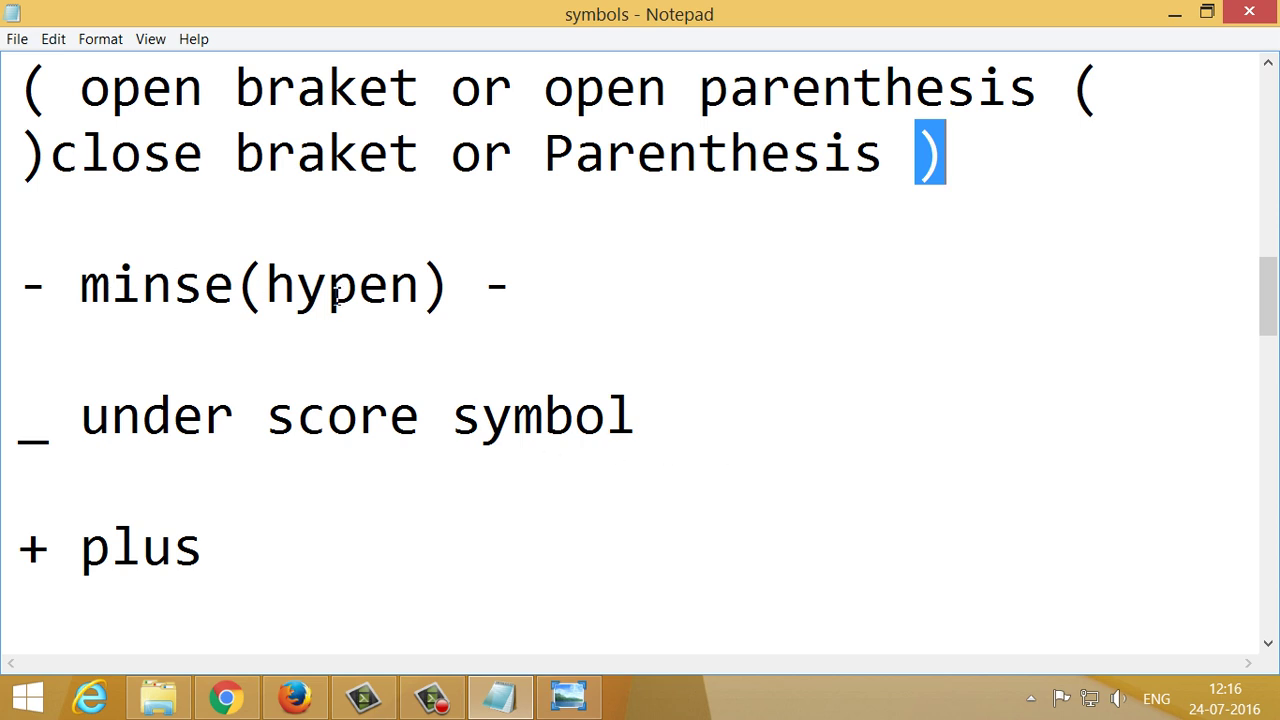
left_click_drag(480, 287, 594, 297)
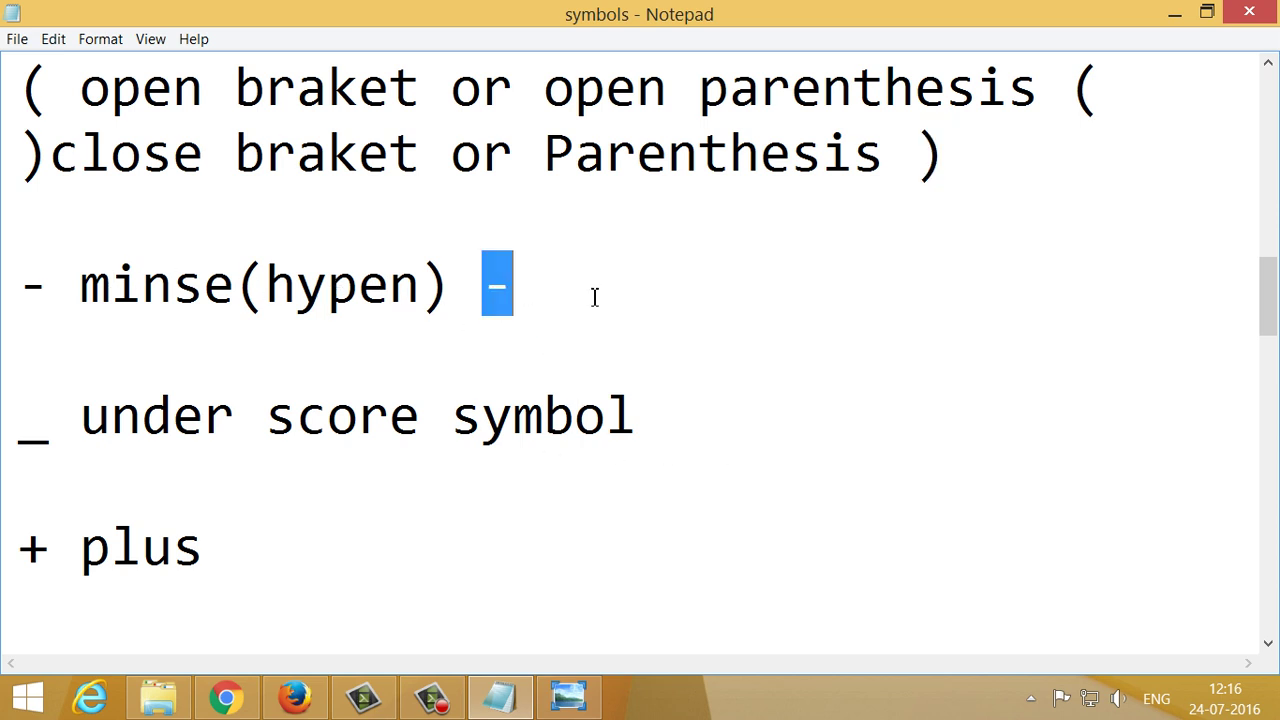
left_click(594, 297)
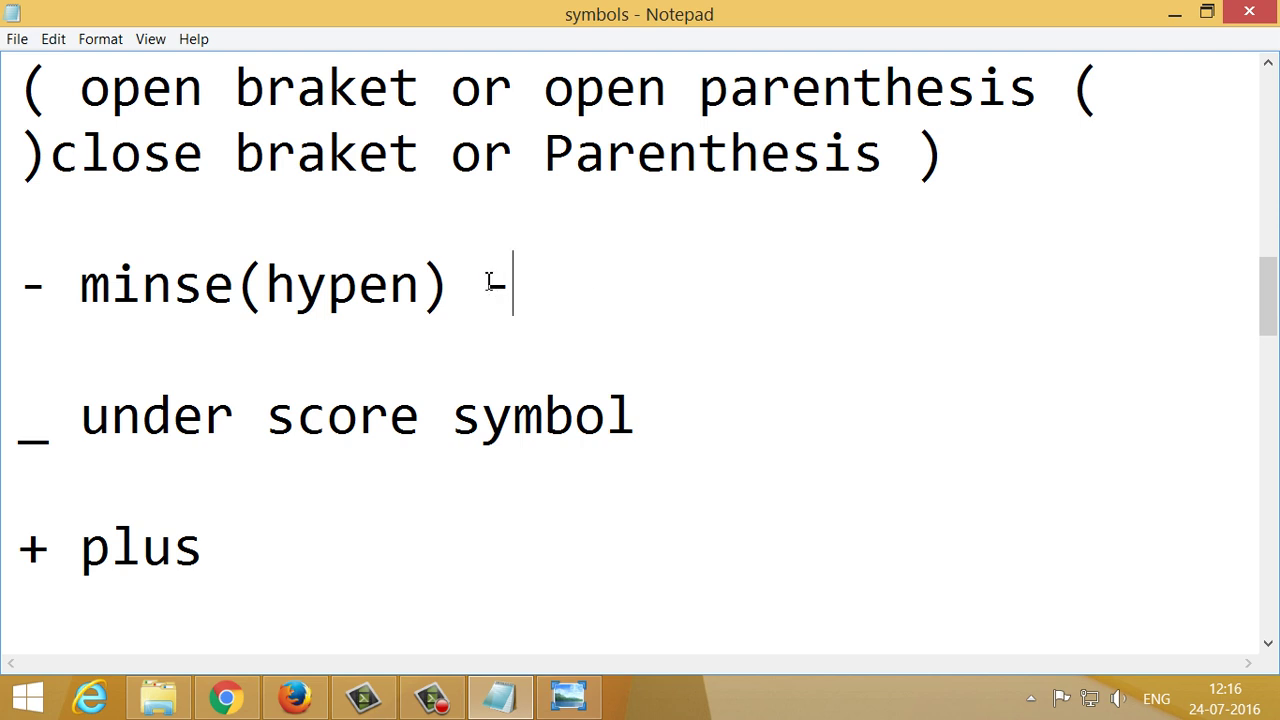
left_click_drag(490, 282, 578, 295)
left_click(660, 300)
left_click(695, 430)
- Append _ and + to the under score and plus lines
type("_")
left_click_drag(663, 440, 817, 443)
left_click(817, 443)
left_click(305, 565)
type("+")
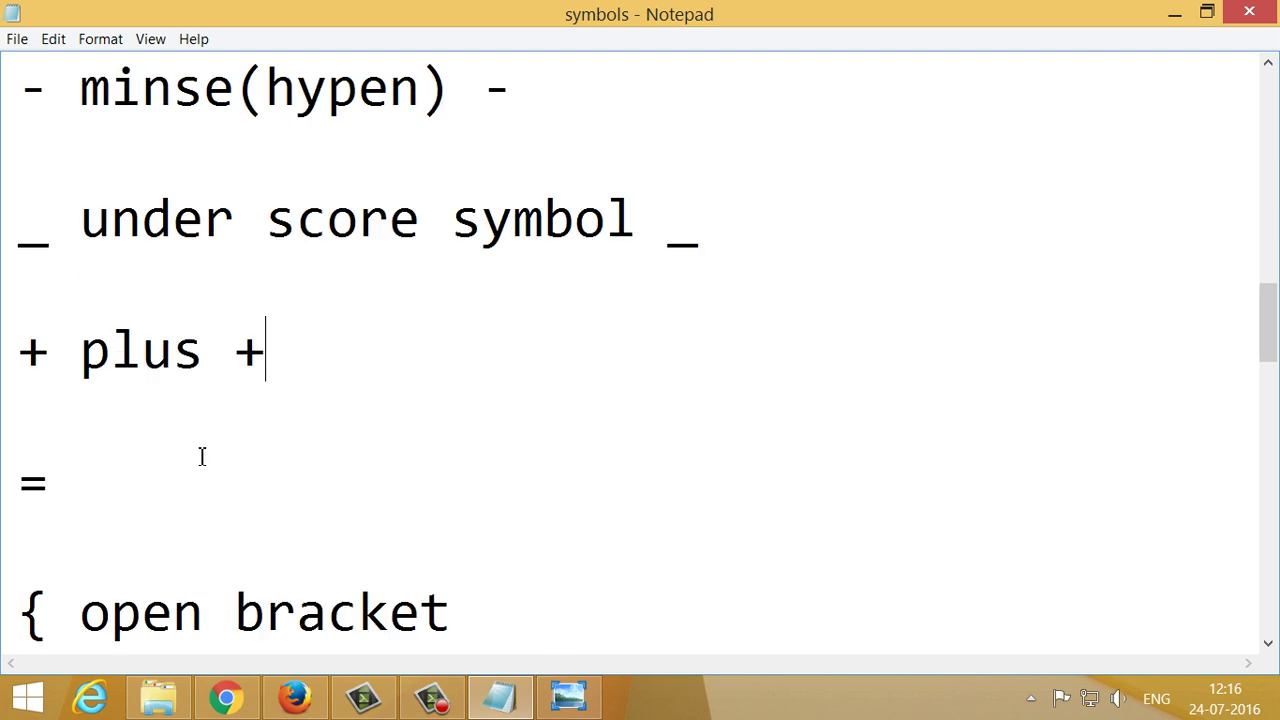
- Add = to the end of the equals line
left_click(200, 479)
type("=")
scroll(201, 479, "down", 1)
scroll(201, 479, "up", 1)
scroll(201, 479, "down", 1)
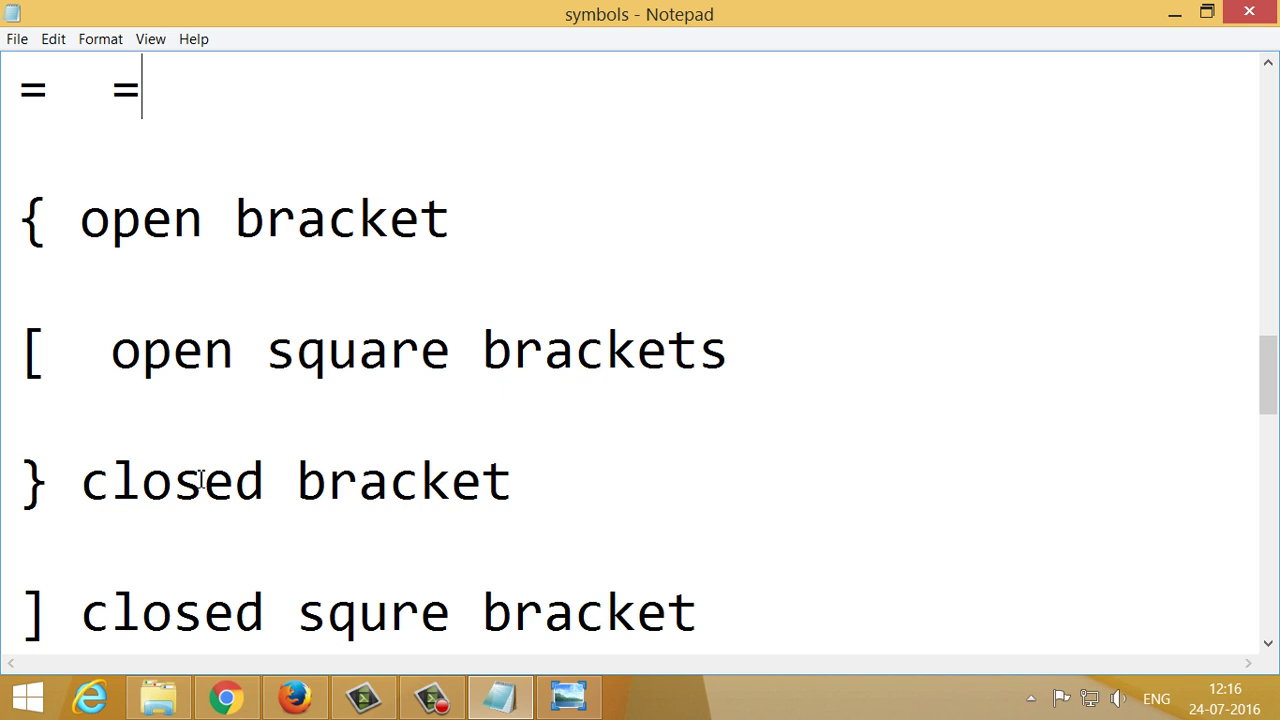
scroll(201, 479, "up", 1)
scroll(201, 479, "down", 1)
- Add { and [ to the open curly and open square bracket lines
left_click(587, 226)
type("{")
left_click(860, 330)
type("[")
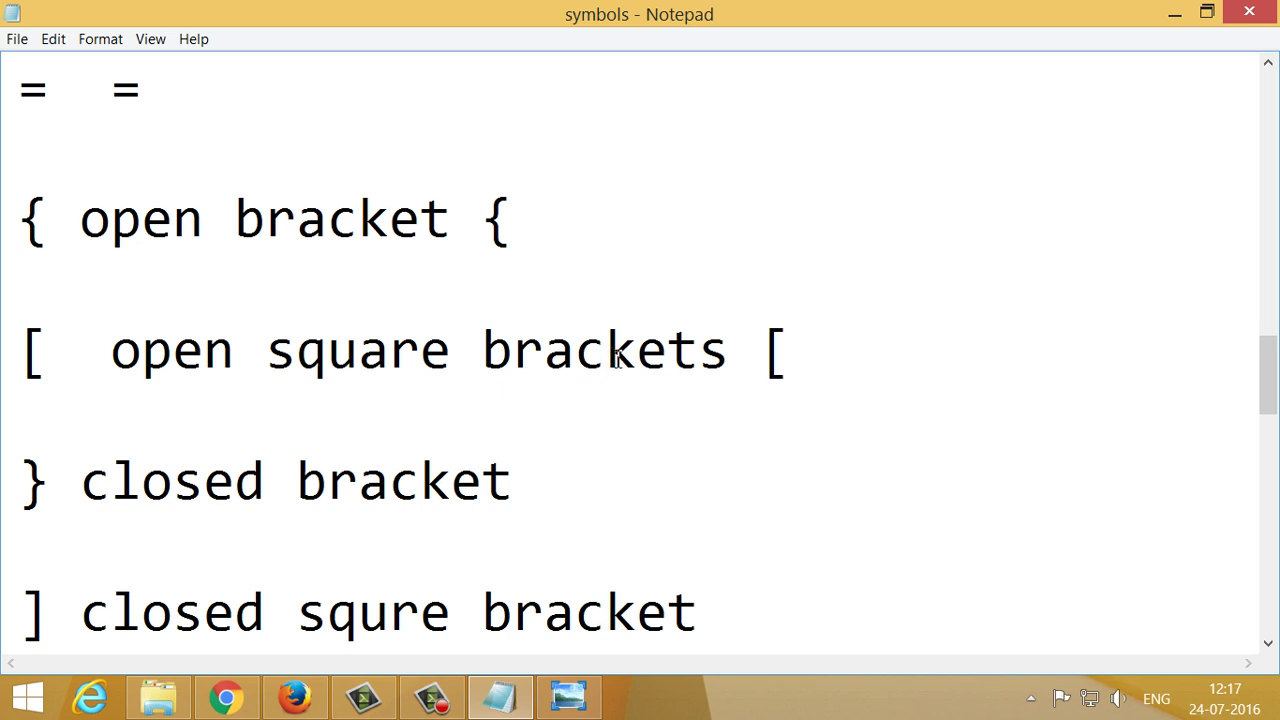
- End the closed bracket and closed square bracket lines with } and ]
left_click(708, 471)
type("}")
left_click(737, 618)
type("]")
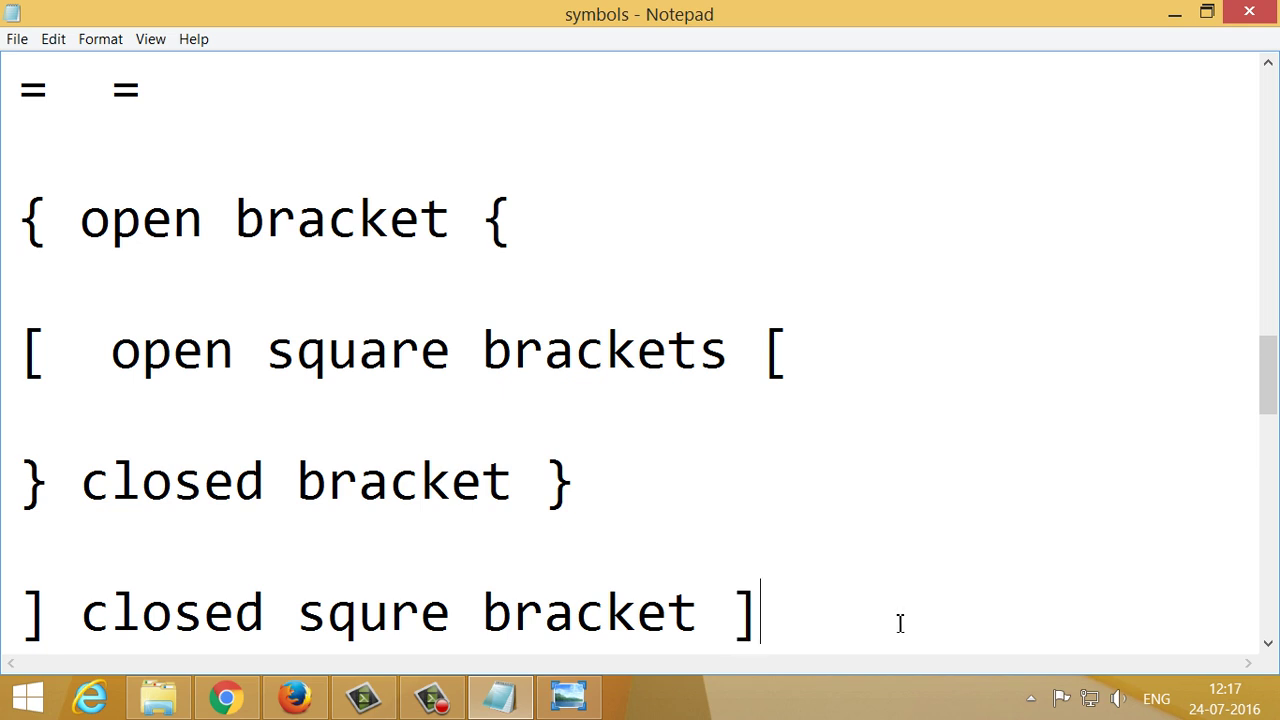
scroll(901, 622, "down", 2)
scroll(901, 622, "up", 1)
left_click(655, 365)
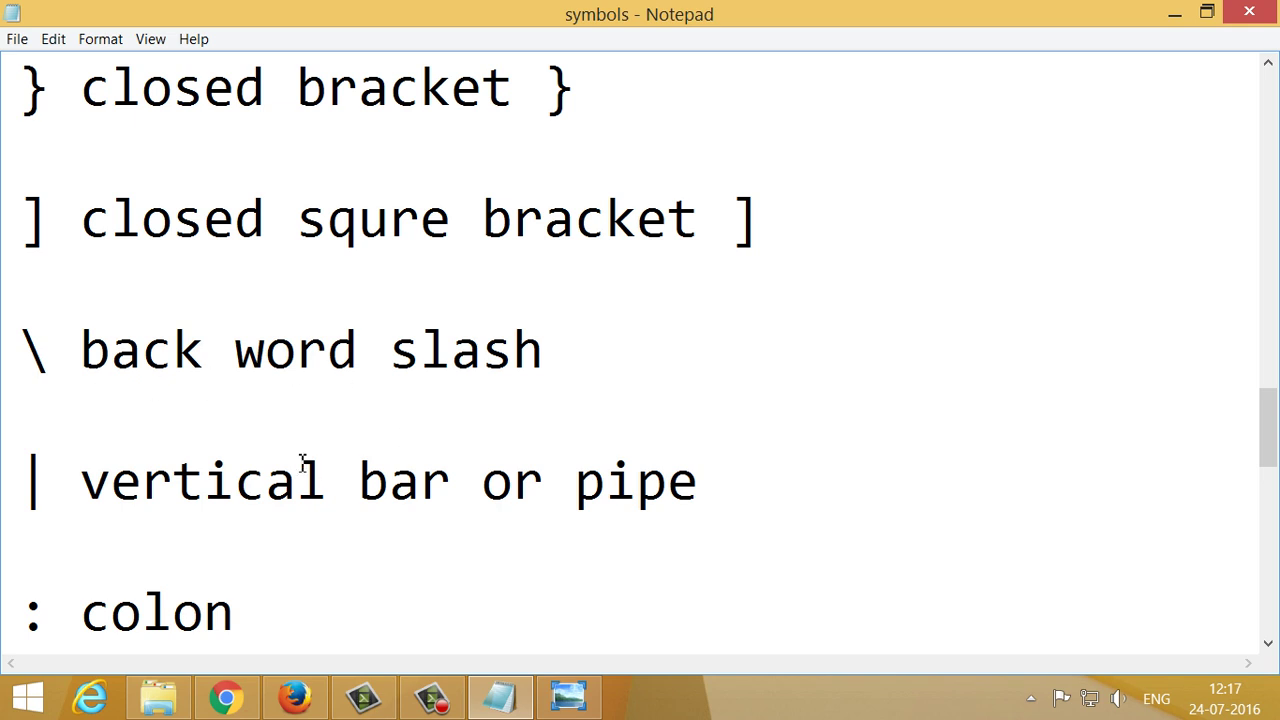
- Append \ to the end of the back word slash line
left_click_drag(65, 358, 53, 410)
left_click_drag(91, 524, 50, 480)
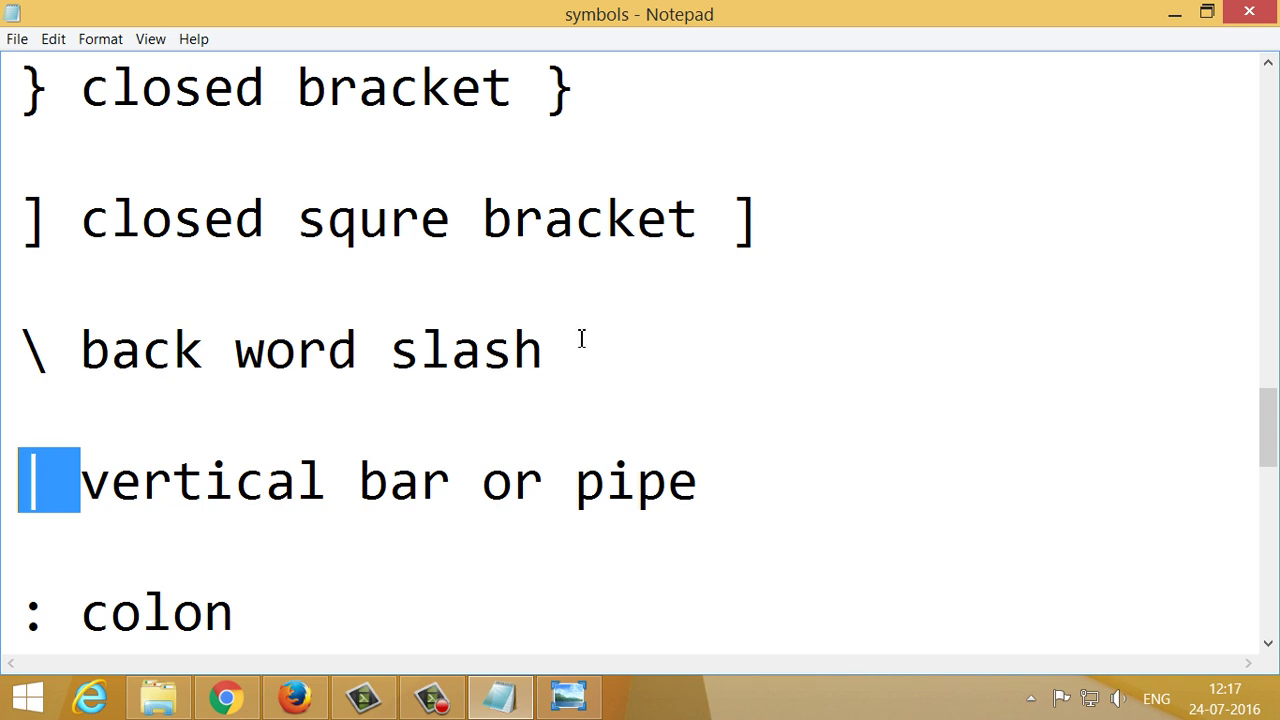
left_click(674, 383)
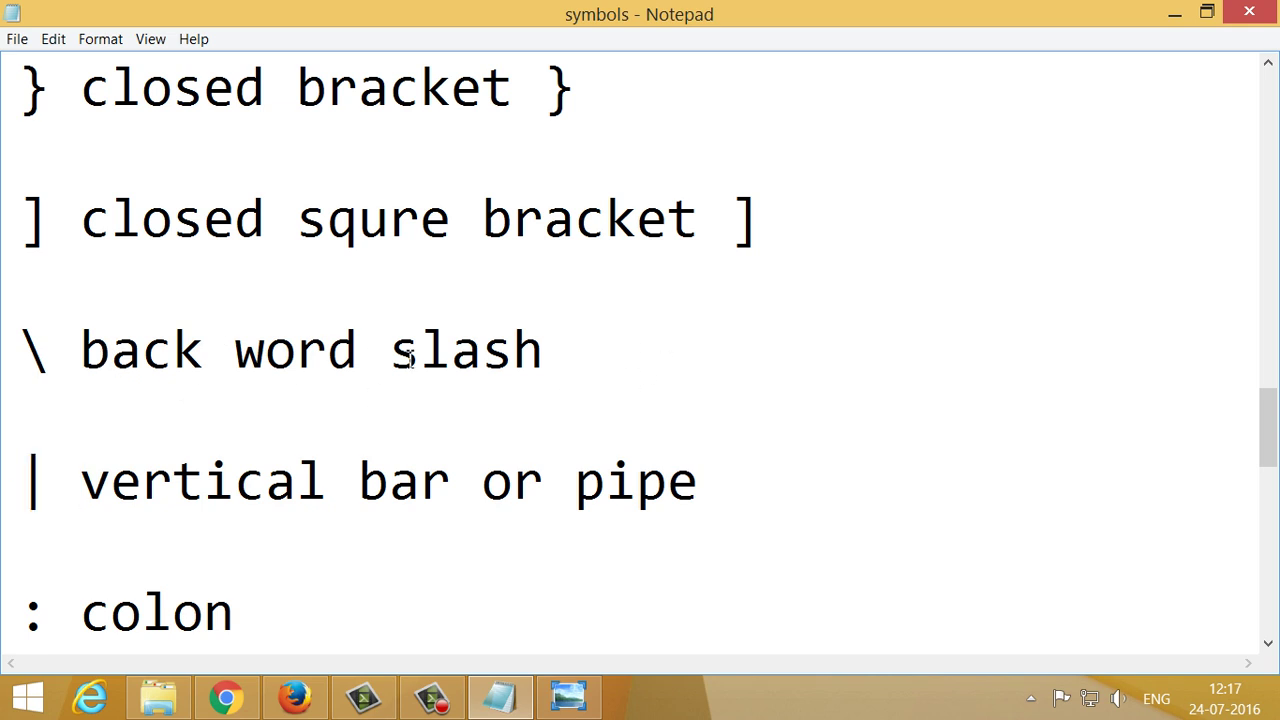
type(" \\")
left_click_drag(589, 370, 647, 370)
left_click(597, 350)
- End the vertical bar or pipe line with |
left_click(732, 495)
type("|")
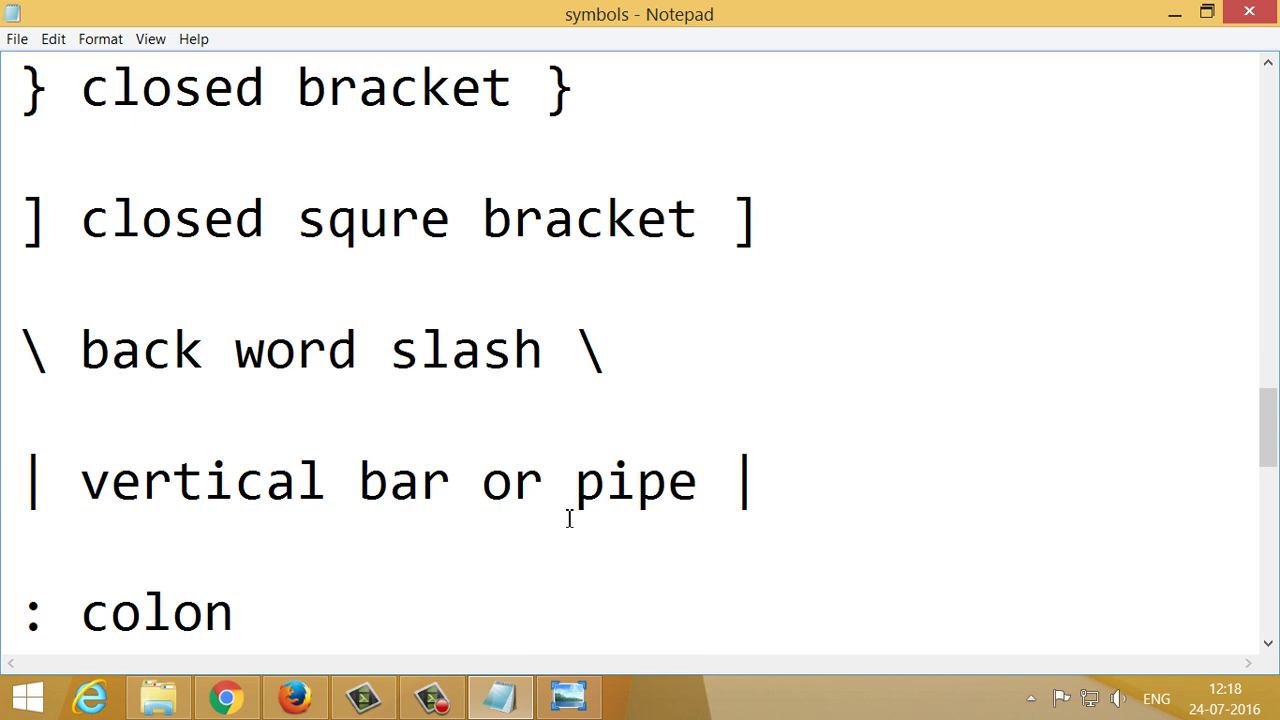
left_click_drag(737, 488, 843, 486)
left_click(925, 473)
scroll(808, 471, "down", 1)
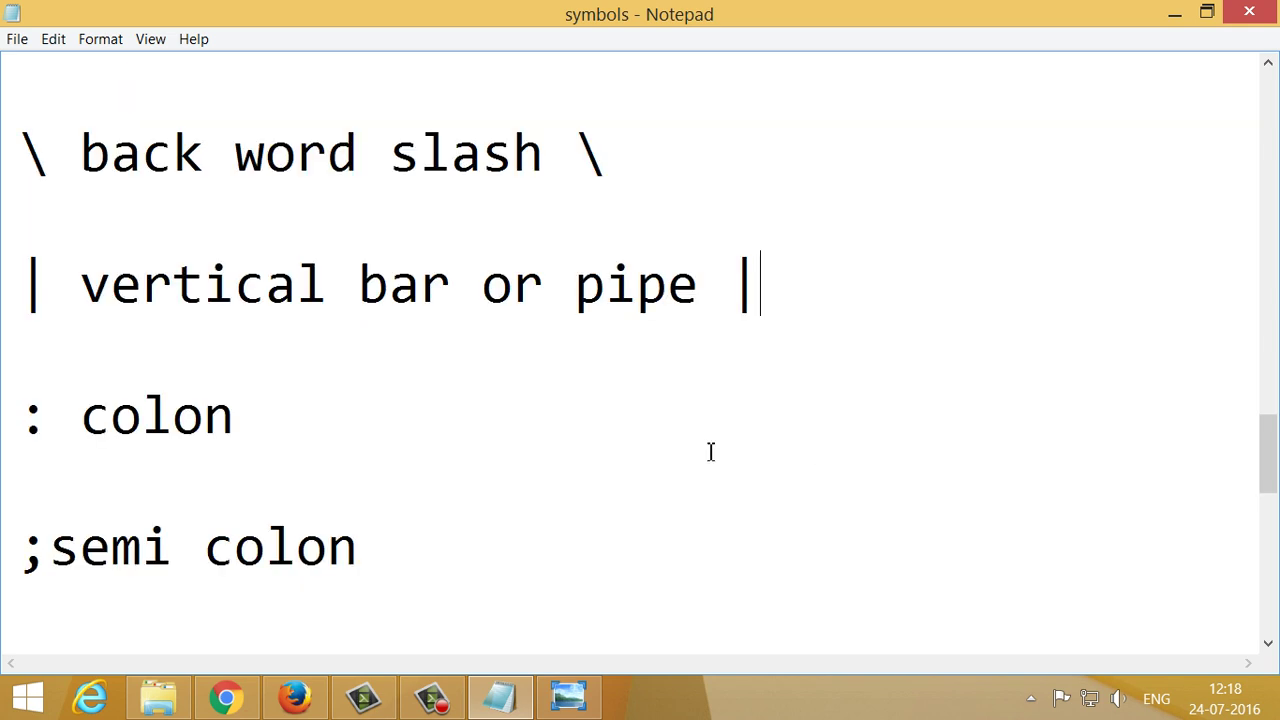
- Add : to the end of the colon line
left_click(392, 432)
type(":")
left_click(265, 434)
key("shift+Right")
key("Right")
scroll(327, 427, "down", 1)
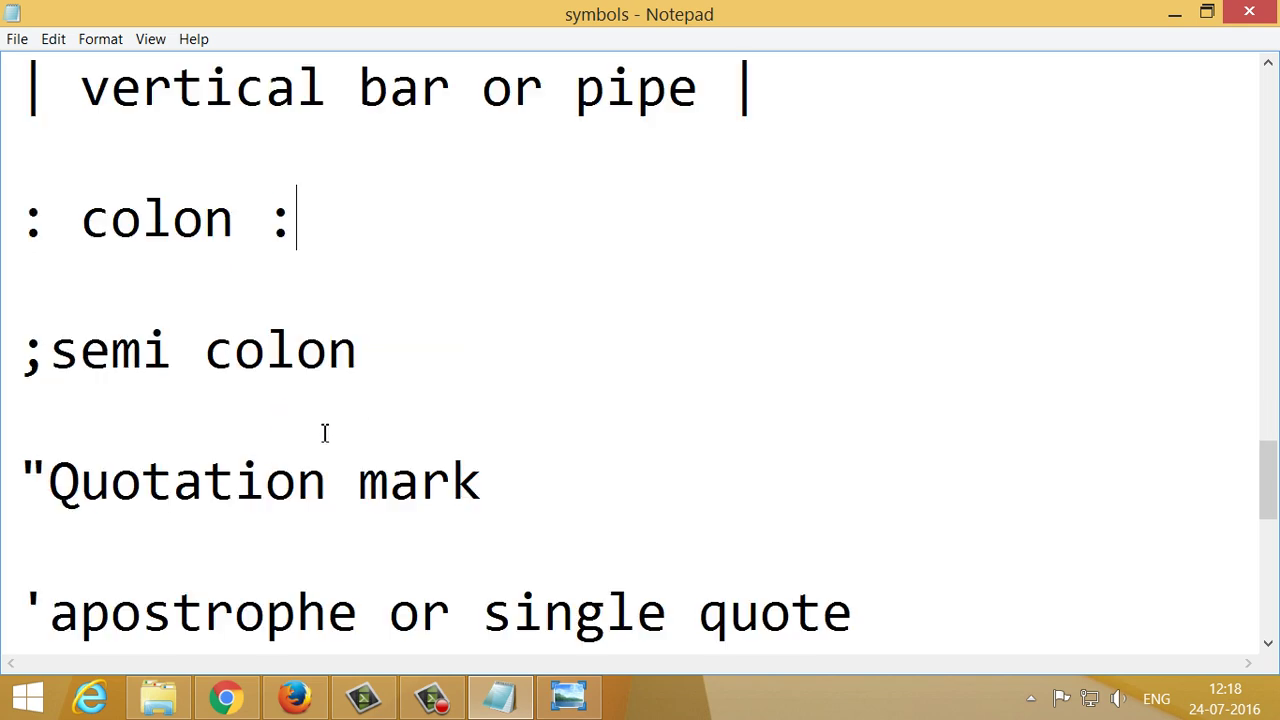
- End the semi colon line with ;
left_click(455, 377)
type(";")
left_click_drag(423, 357, 506, 349)
left_click(451, 362)
scroll(570, 370, "down", 1)
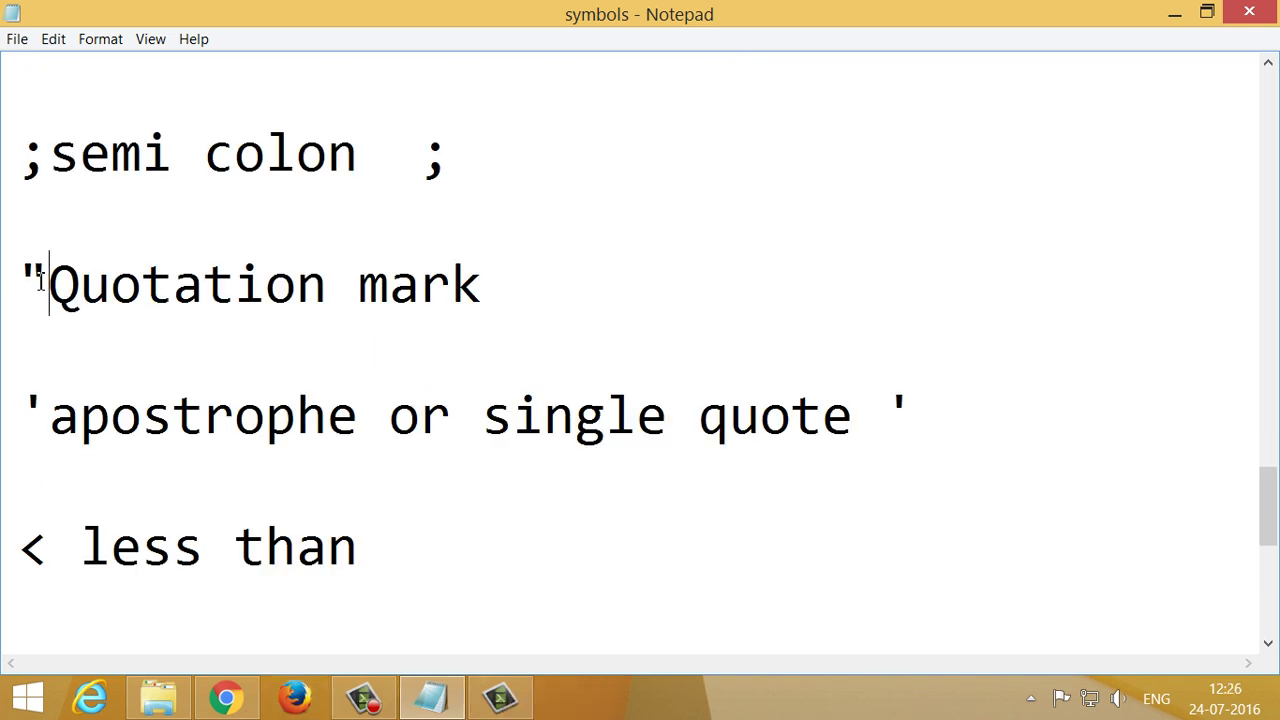
- Append a closing " to the Quotation mark line
mouse_move(46, 280)
left_mouse_down()
mouse_move(10, 290)
mouse_move(18, 270)
left_mouse_up()
left_click(28, 275)
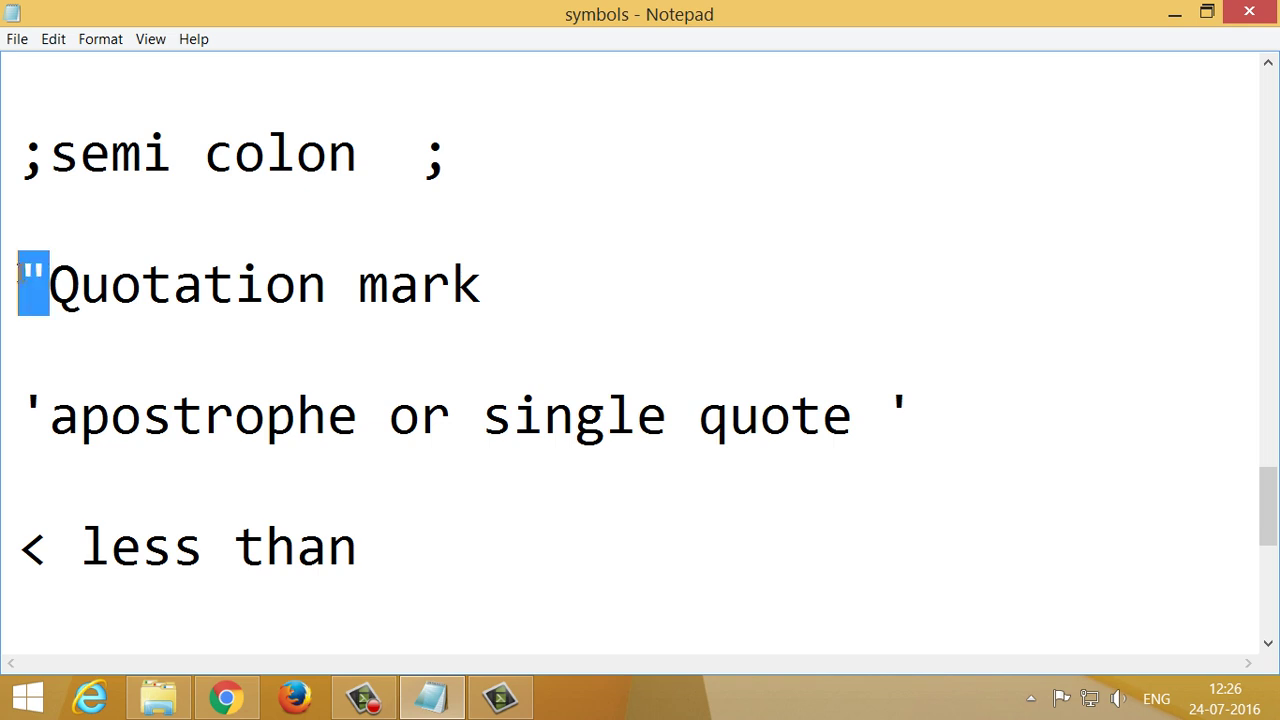
left_click(594, 283)
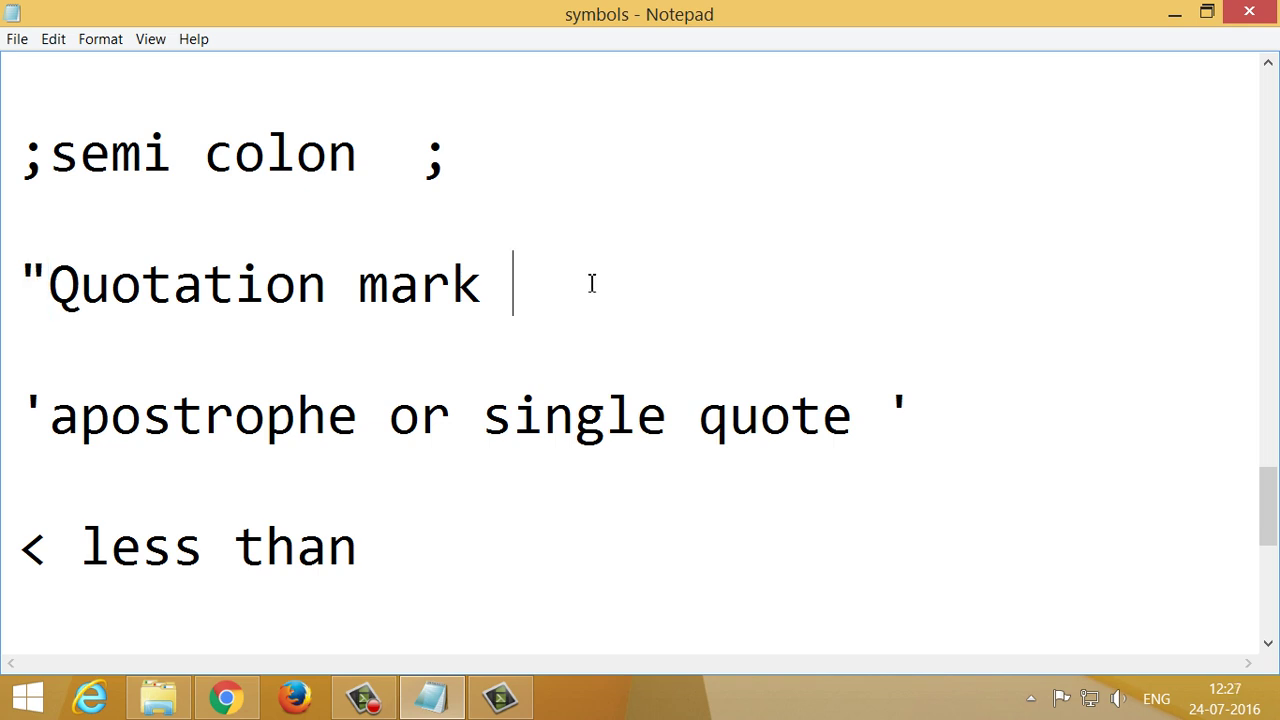
type("\"")
double_click(525, 272)
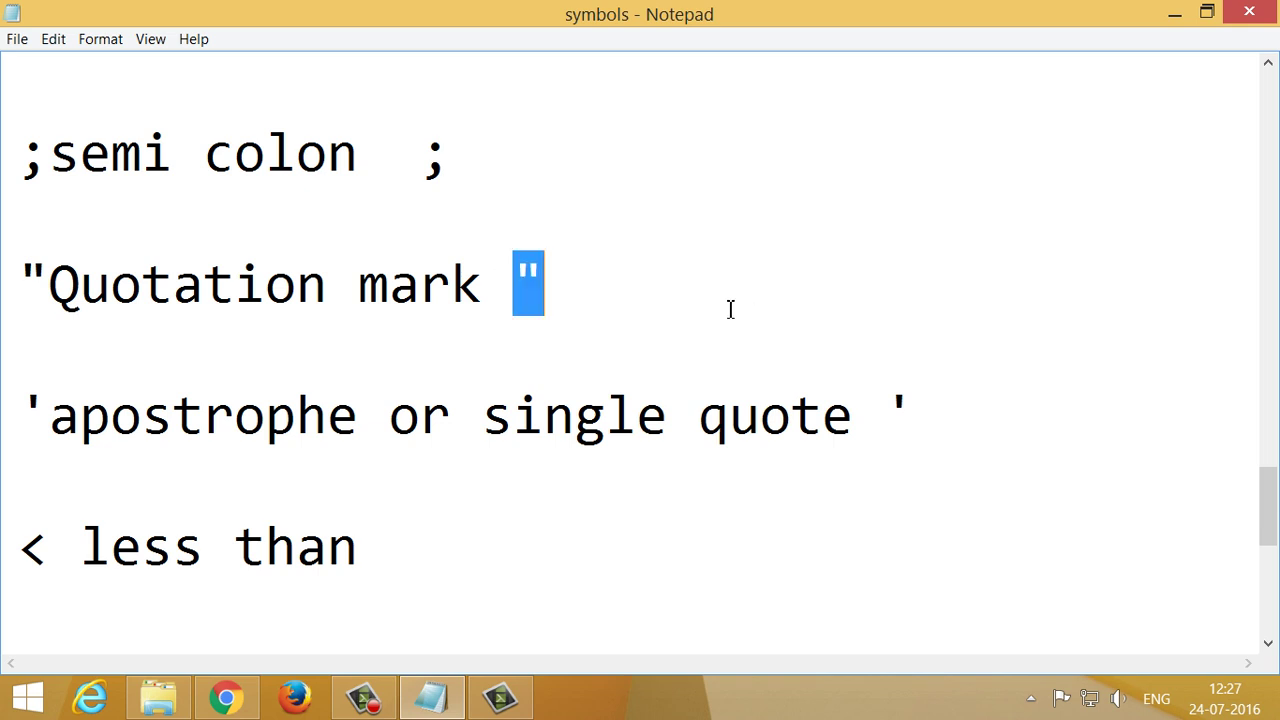
left_click(940, 417)
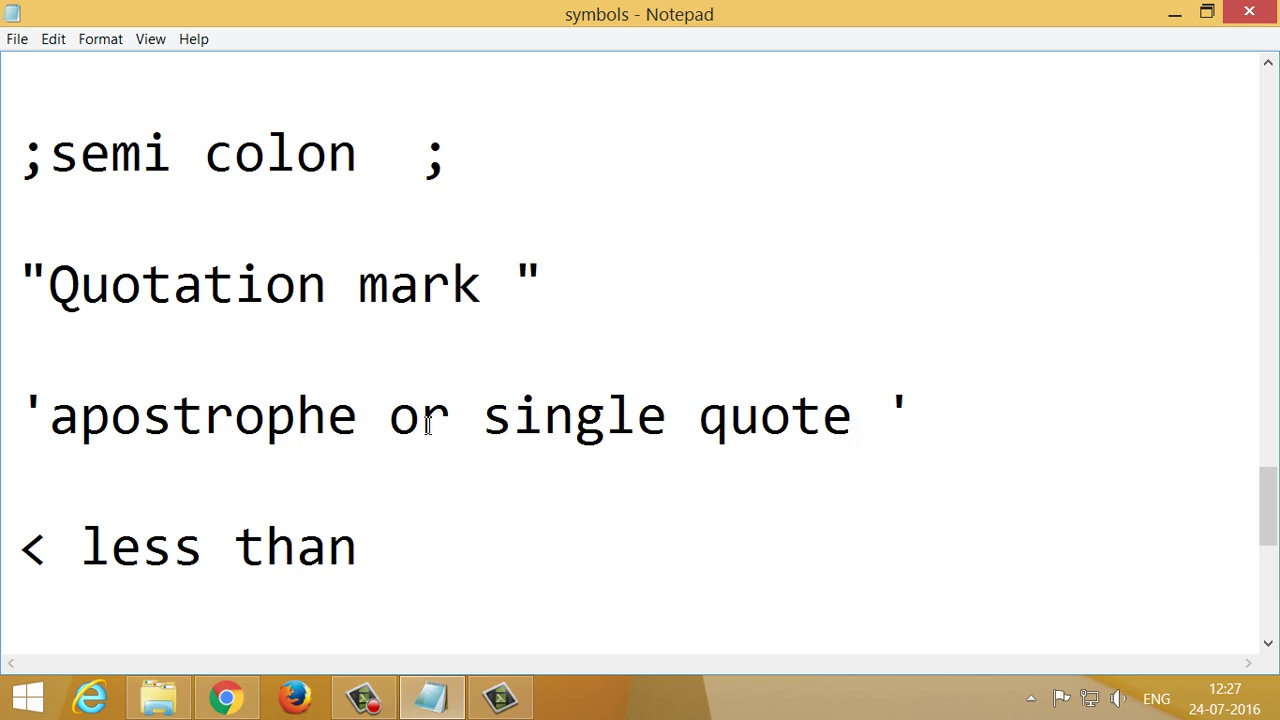
- Append '<' to the end of the less than line
scroll(951, 418, "down", 1)
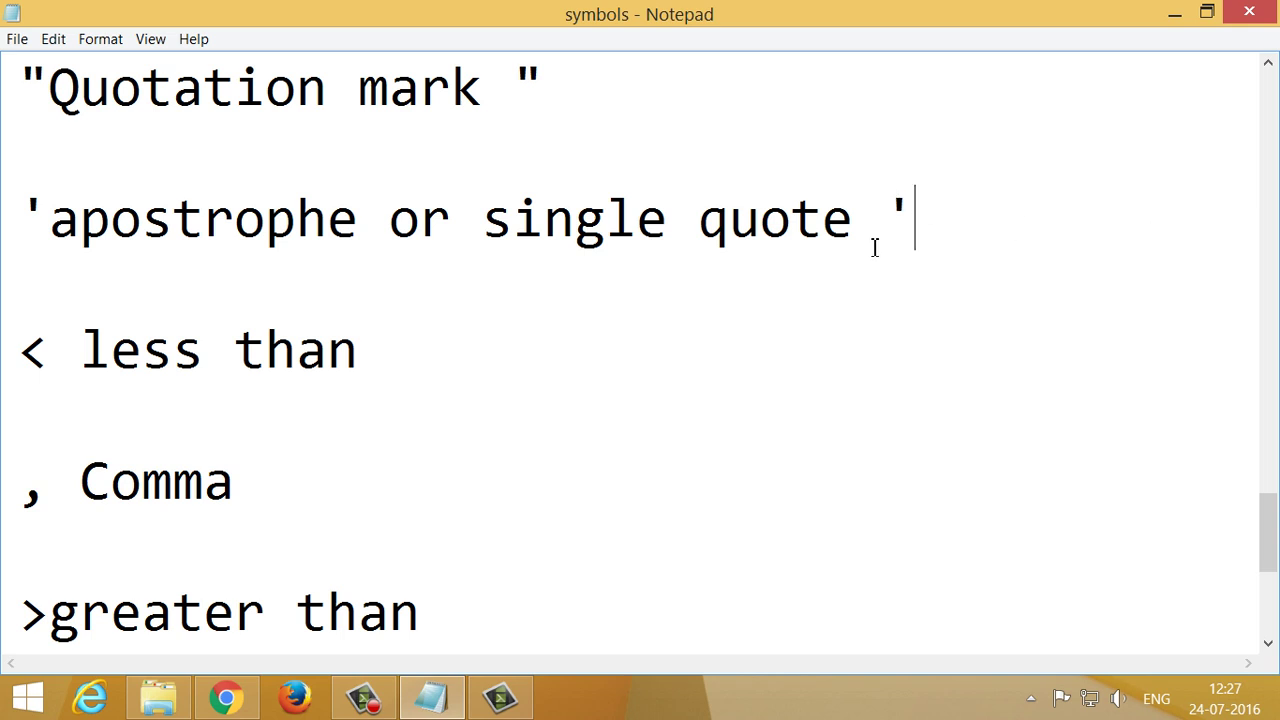
left_click(383, 366)
left_click_drag(50, 354, 14, 350)
left_click(492, 397)
left_click(543, 349)
type("<")
- Append ',' to the end of the Comma line
left_click(346, 472)
type(",")
double_click(280, 498)
left_click(400, 466)
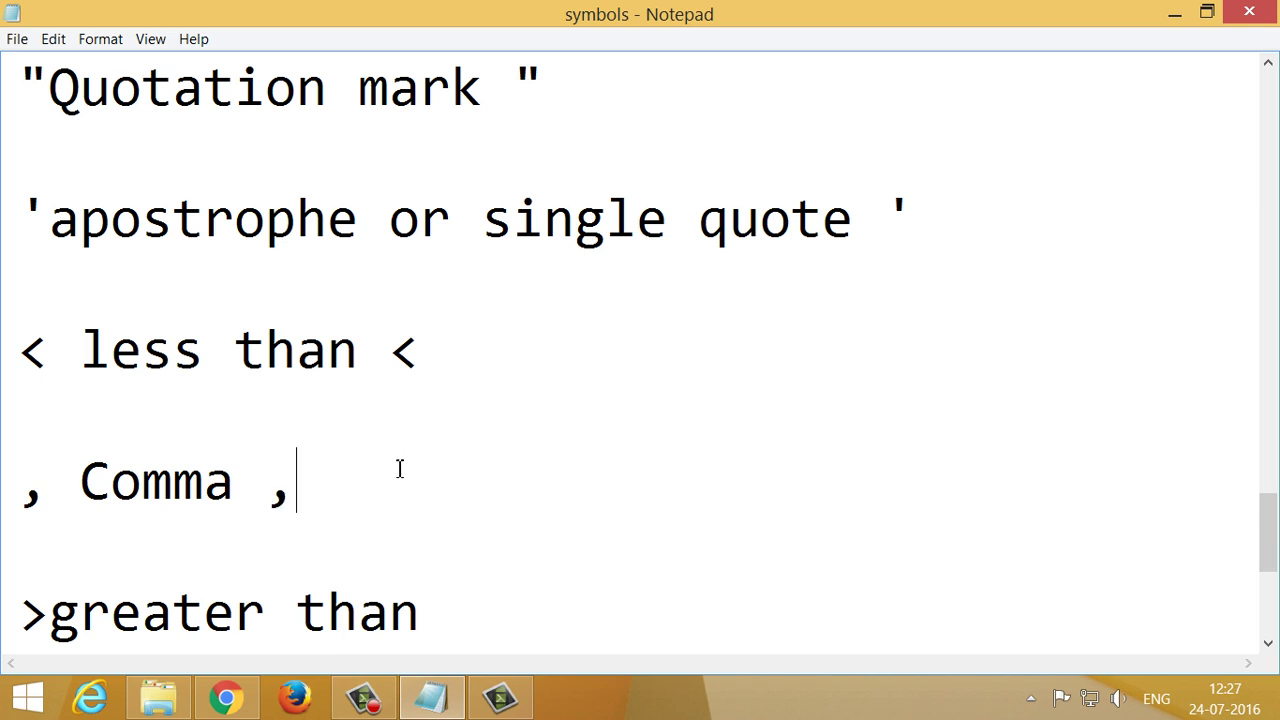
left_click(278, 490)
left_click_drag(278, 490, 321, 489)
left_click(294, 498)
scroll(338, 472, "down", 1)
- Paste '>' at the end of the greater than line
left_click(522, 386)
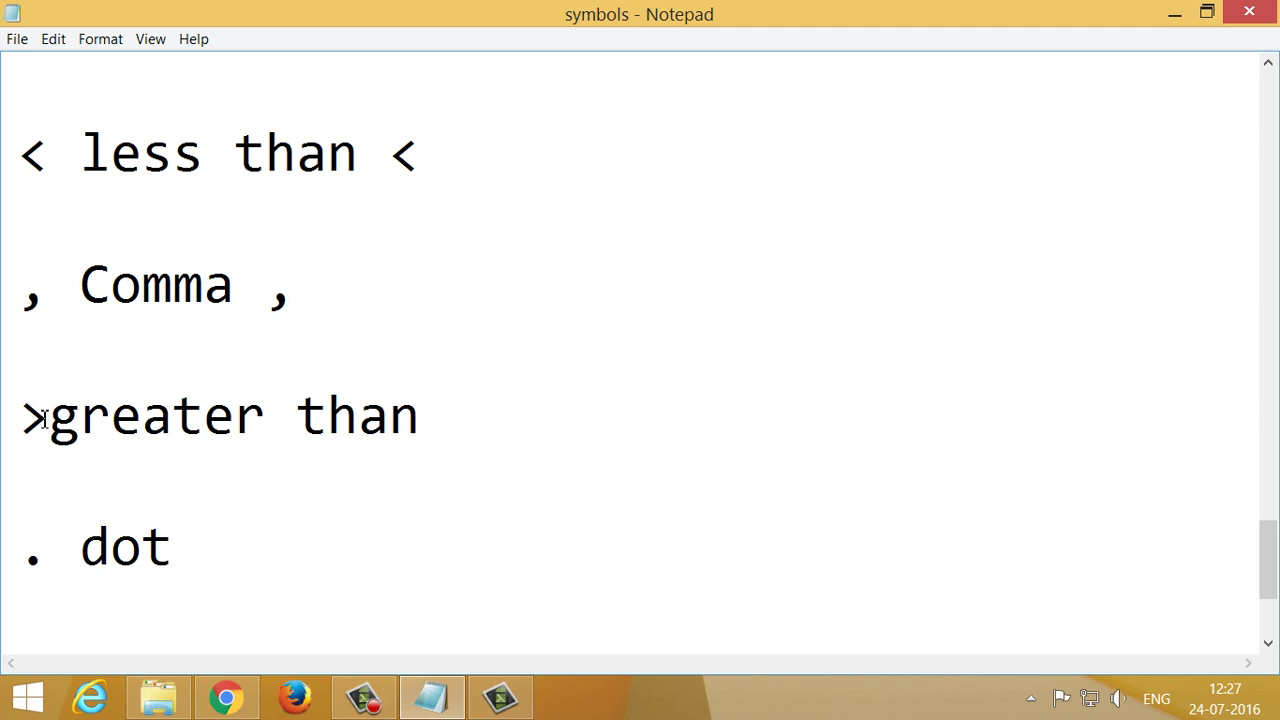
left_click_drag(44, 418, 17, 426)
key("ctrl+c")
left_click(514, 420)
key("ctrl+v")
left_click_drag(513, 432, 415, 430)
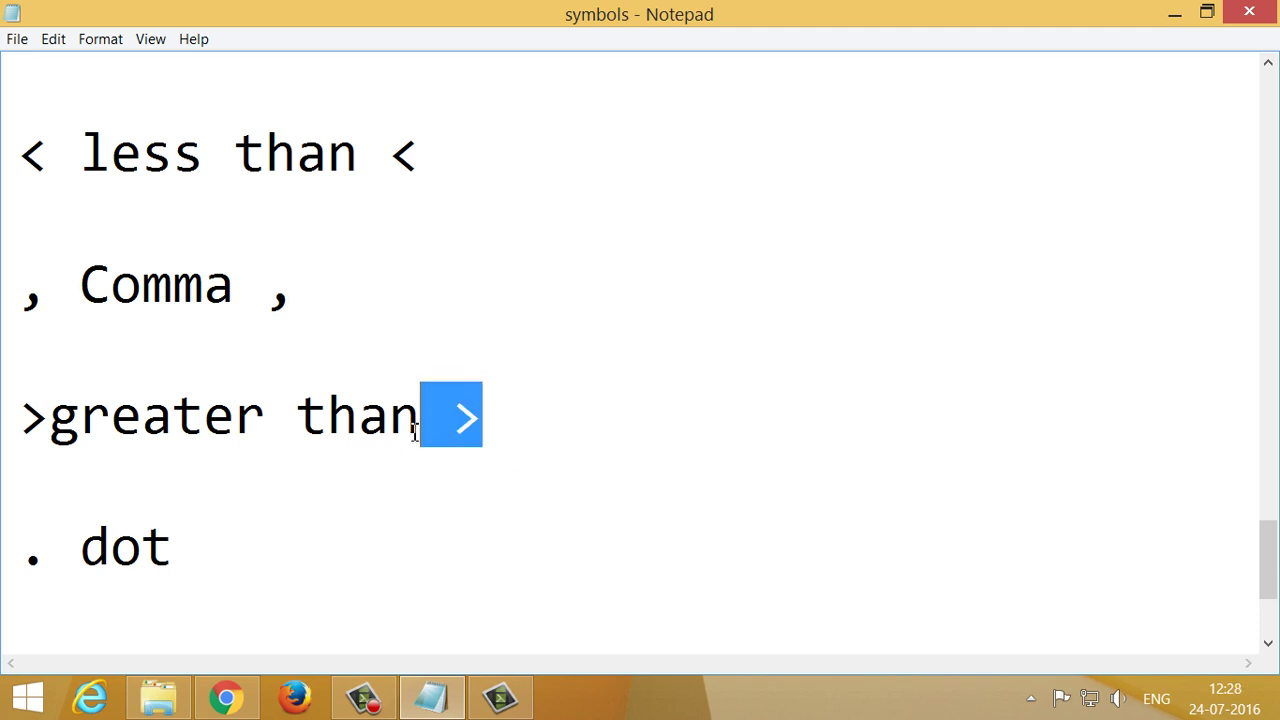
- Append '.' to the end of the dot line
left_click(447, 530)
scroll(446, 528, "down", 1)
scroll(446, 528, "up", 1)
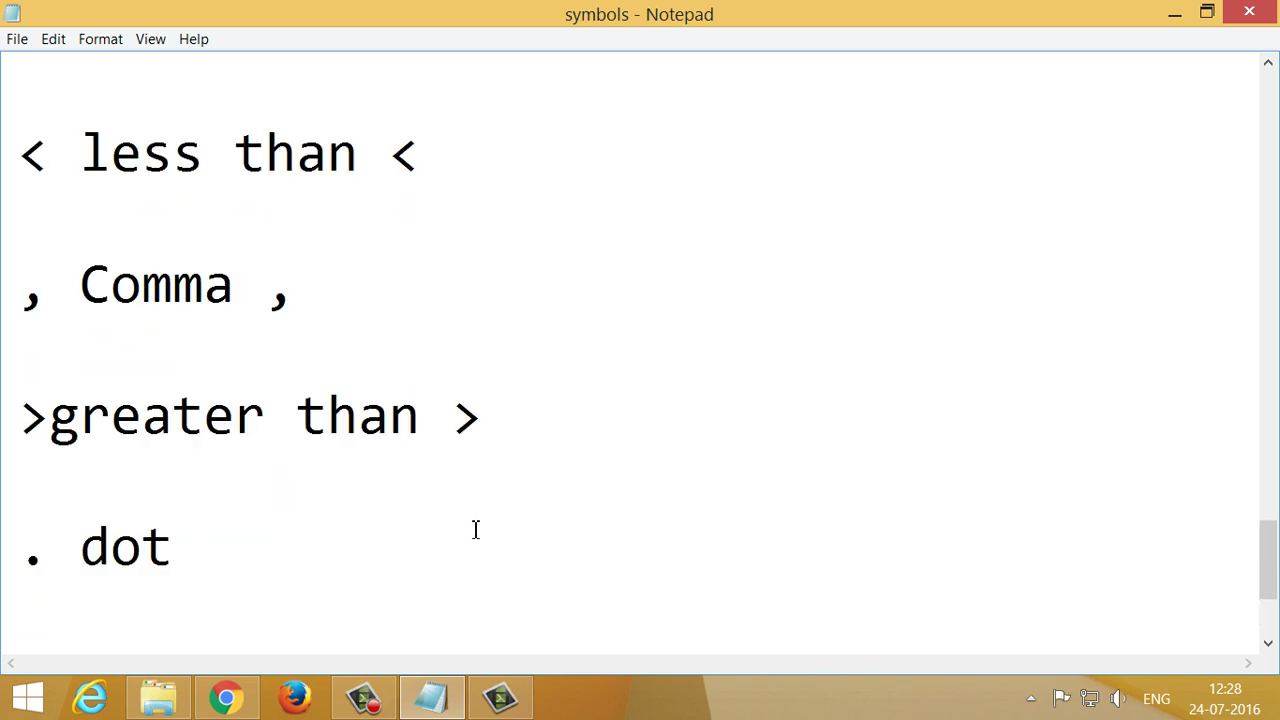
type(".")
scroll(486, 534, "up", 1)
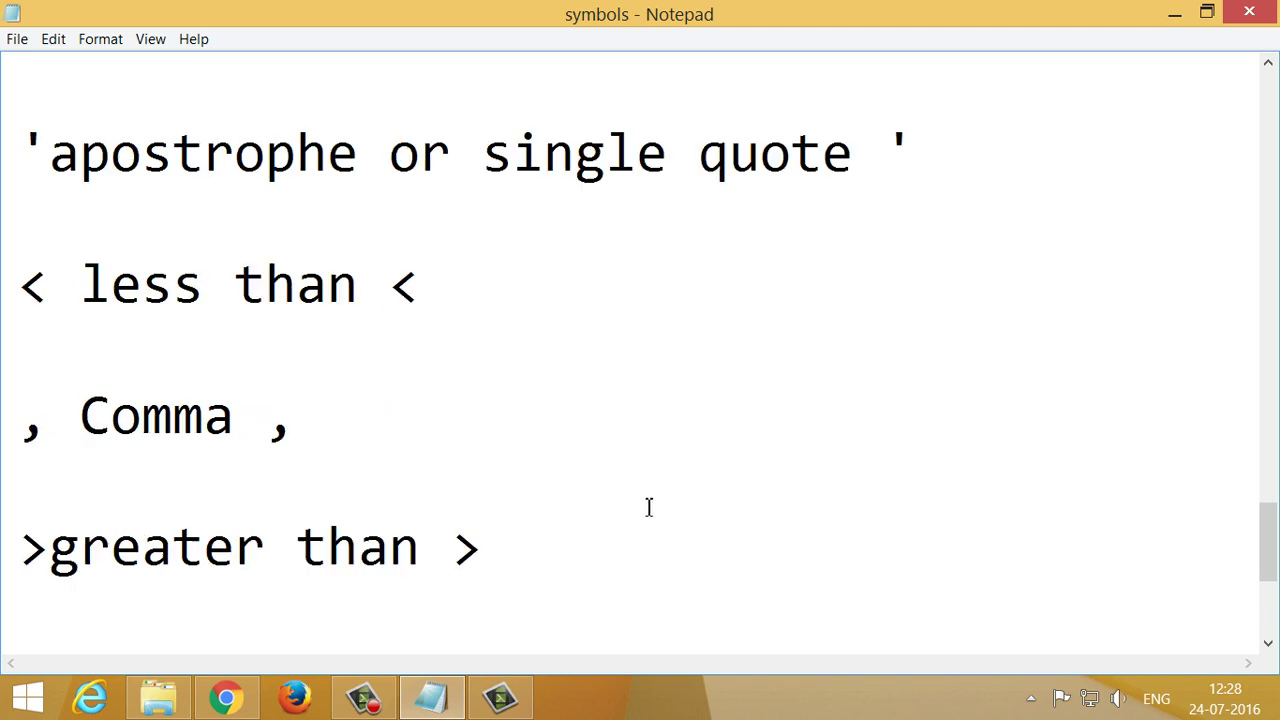
left_click(491, 496)
left_click_drag(575, 540, 14, 251)
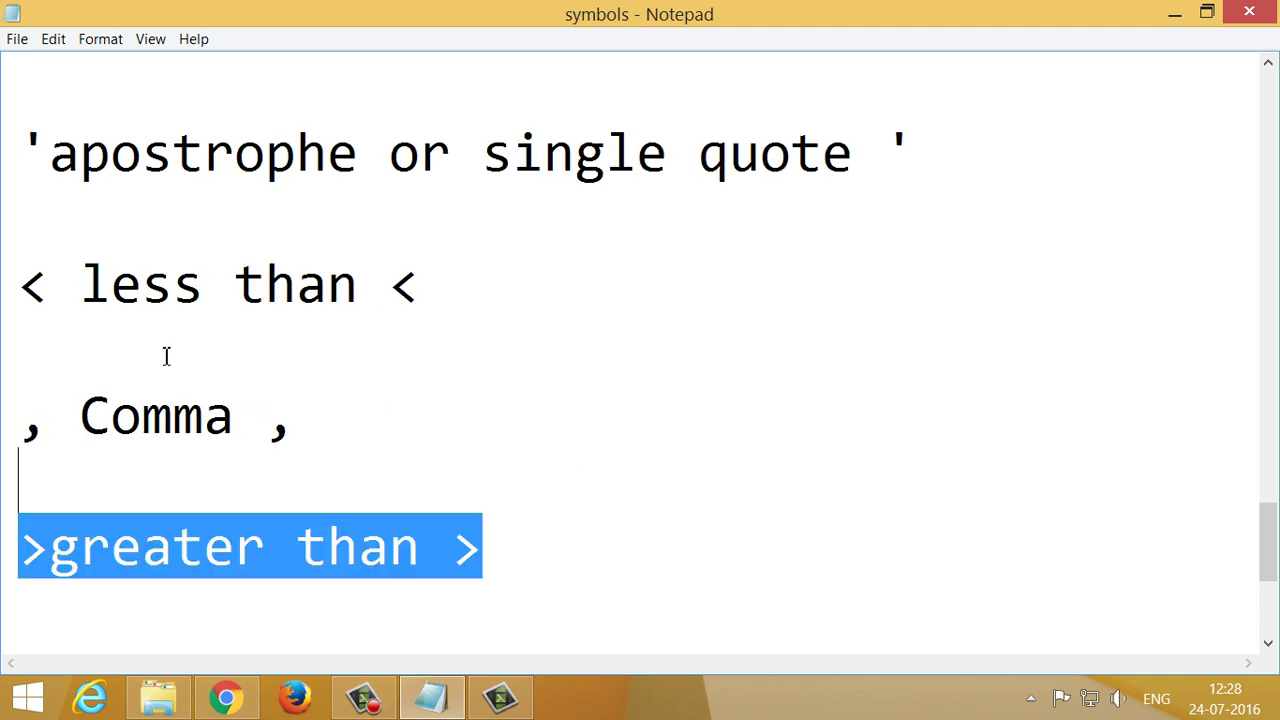
left_click(610, 493)
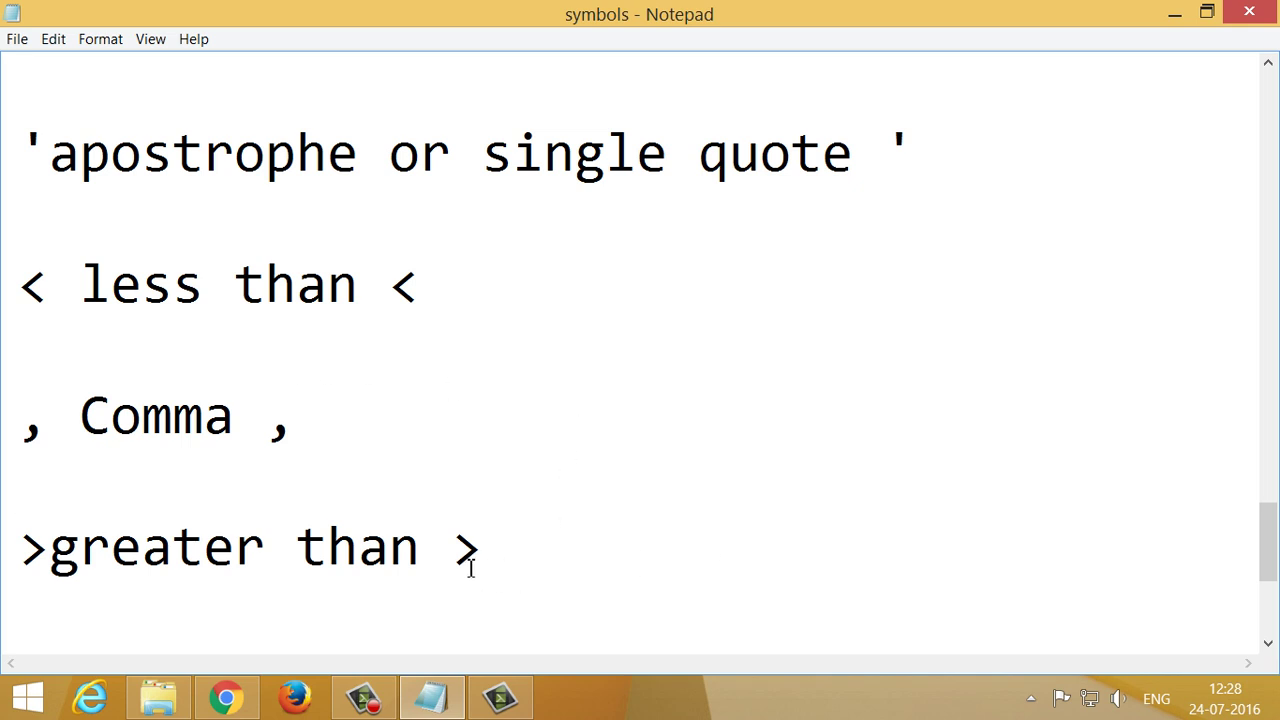
- End the question mark line with '?' and the forword slash line with '/'
scroll(625, 522, "down", 1)
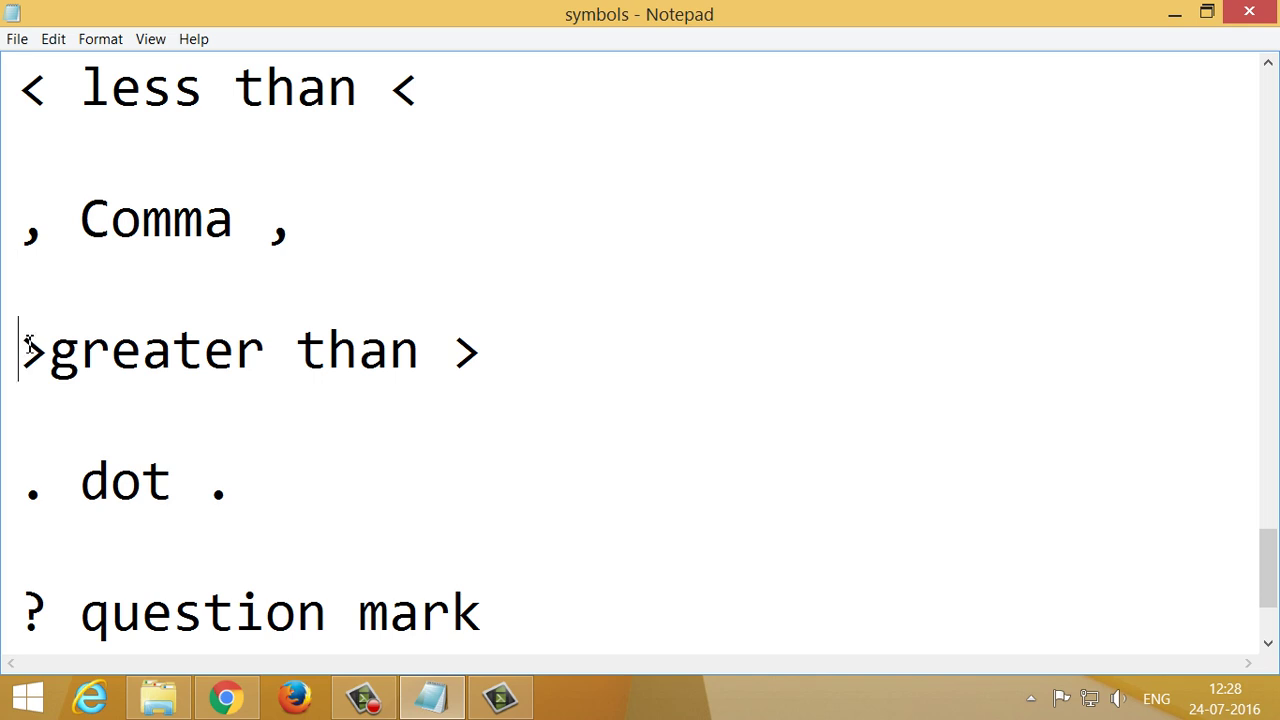
left_click_drag(33, 345, 66, 350)
left_click(486, 480)
scroll(480, 351, "down", 1)
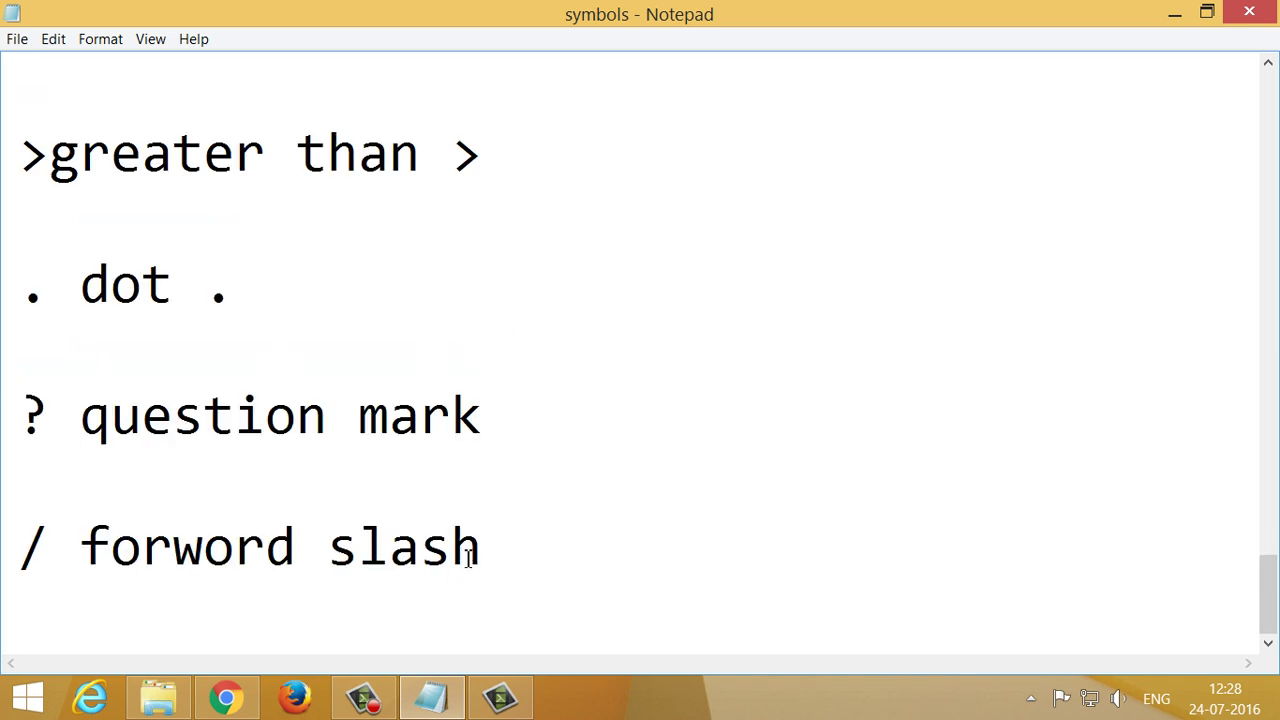
left_click(705, 494)
left_click(655, 412)
type("?")
left_click(705, 505)
left_click(557, 531)
type("/")
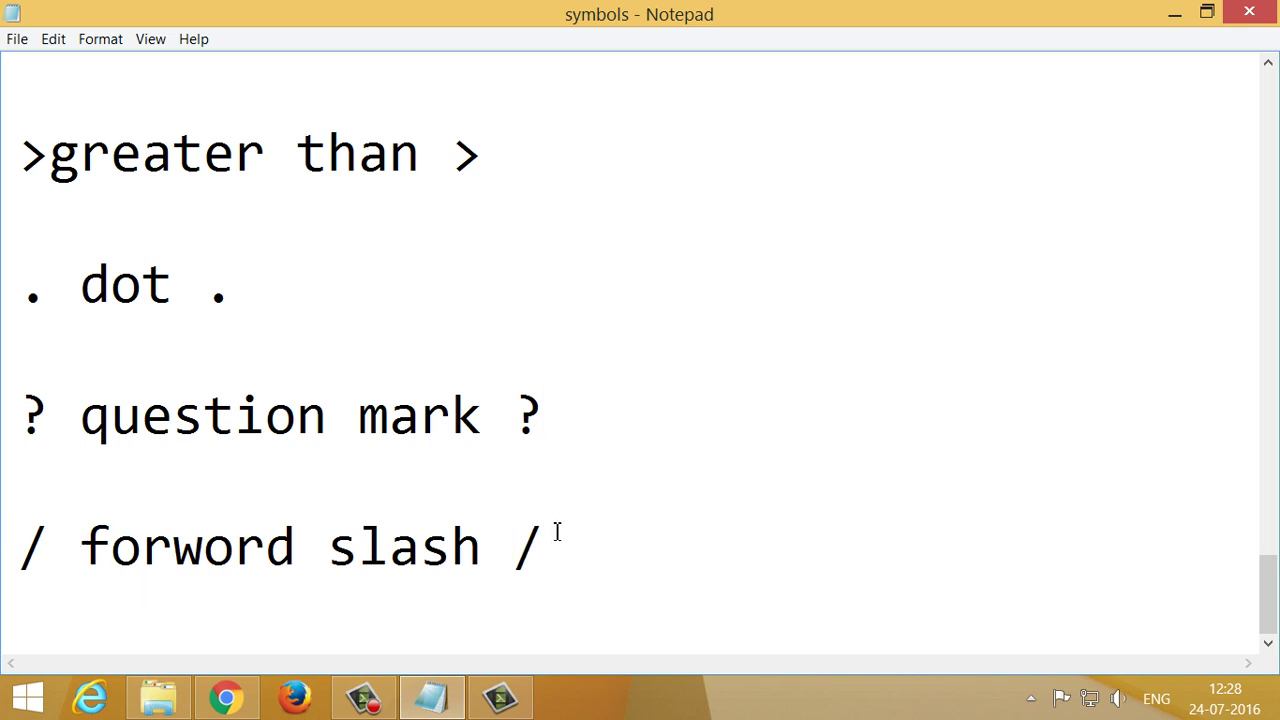